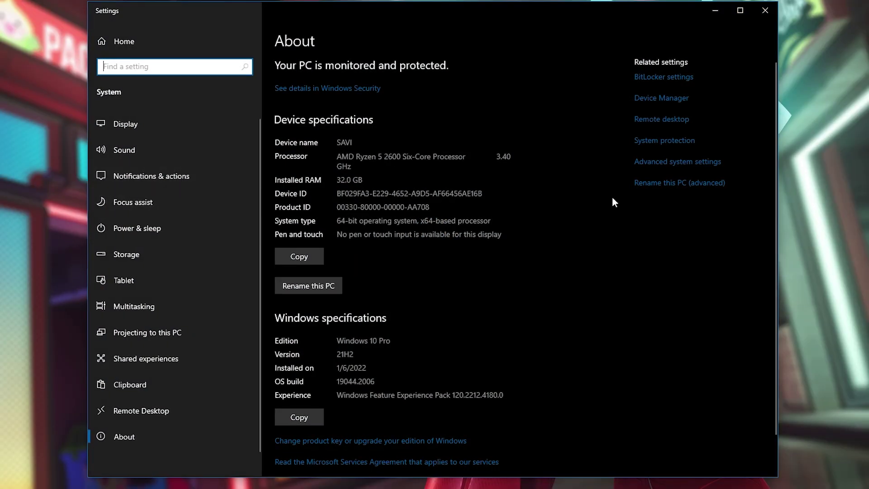
- Open the Performance Options from the advanced system settings and choose Adjust for best performance
click(669, 164)
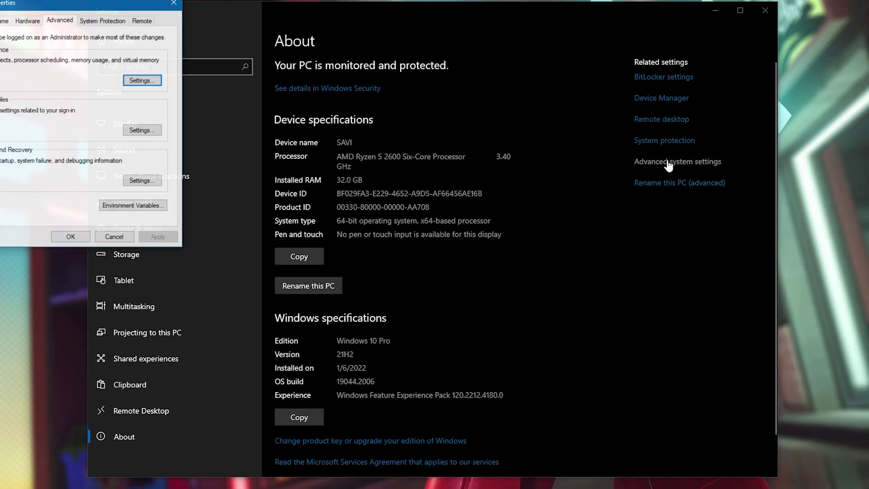
drag(141, 48, 549, 29)
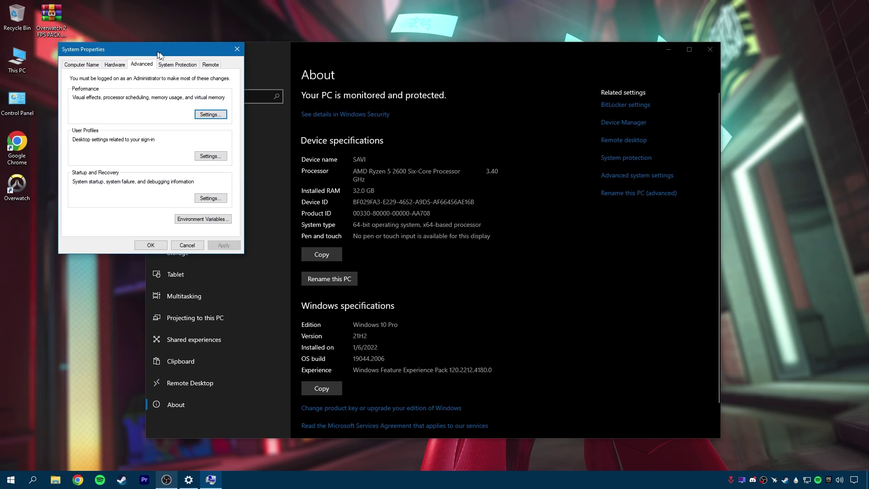
click(378, 147)
click(478, 131)
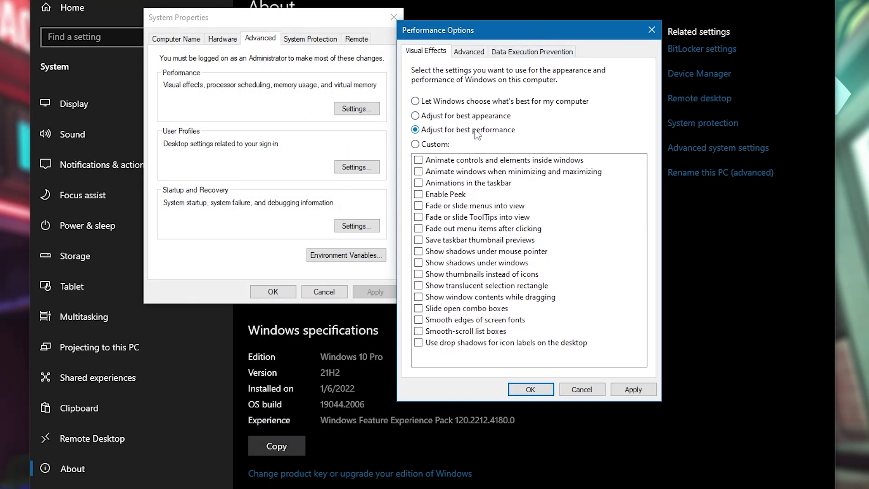
- Enable Slide open combo boxes, Smooth edges of screen fonts and Show window contents while dragging, and apply the visual effects
click(428, 310)
click(419, 320)
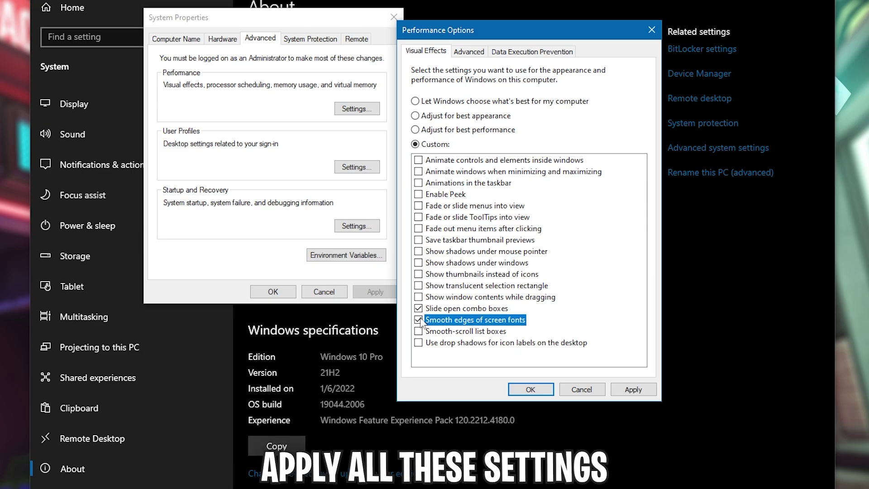
click(418, 298)
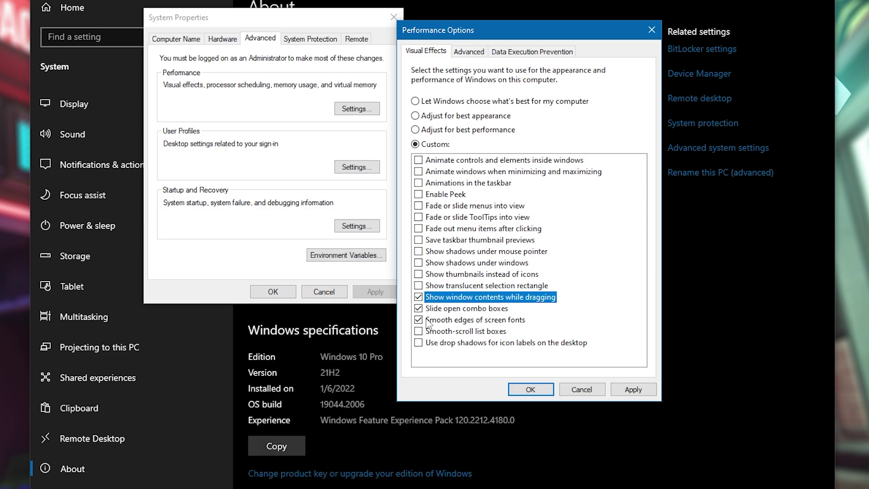
click(632, 389)
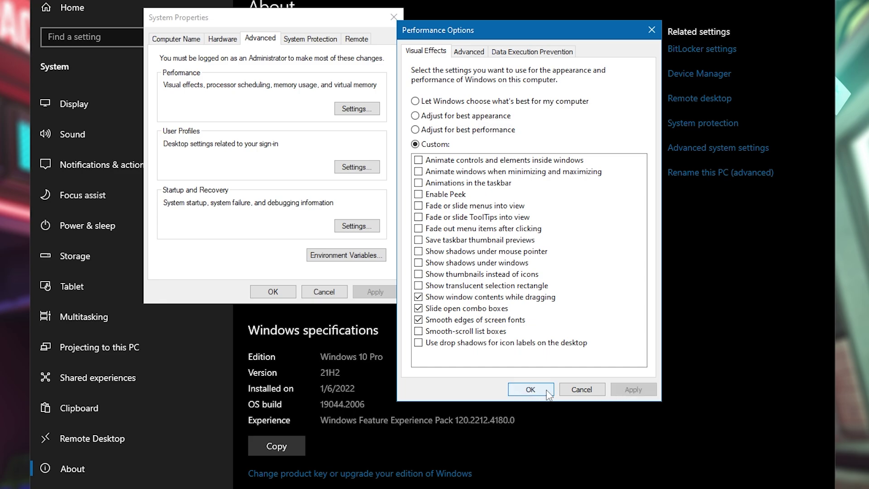
click(531, 389)
- Disable Remote Assistance connections, disallow remote connections to this computer, and apply the changes in System Properties
click(357, 41)
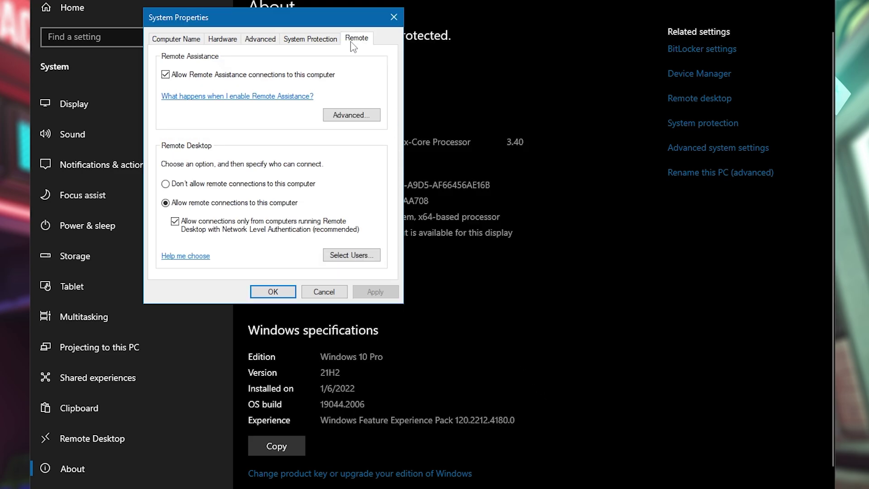
click(164, 76)
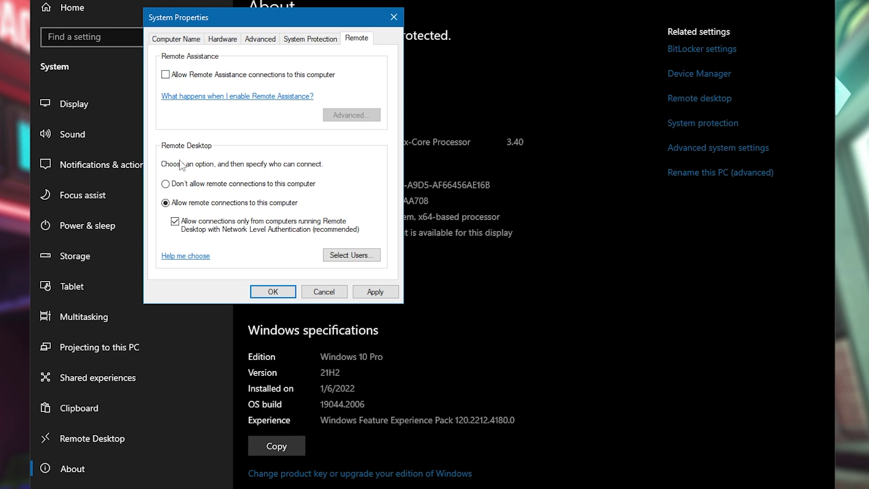
click(166, 184)
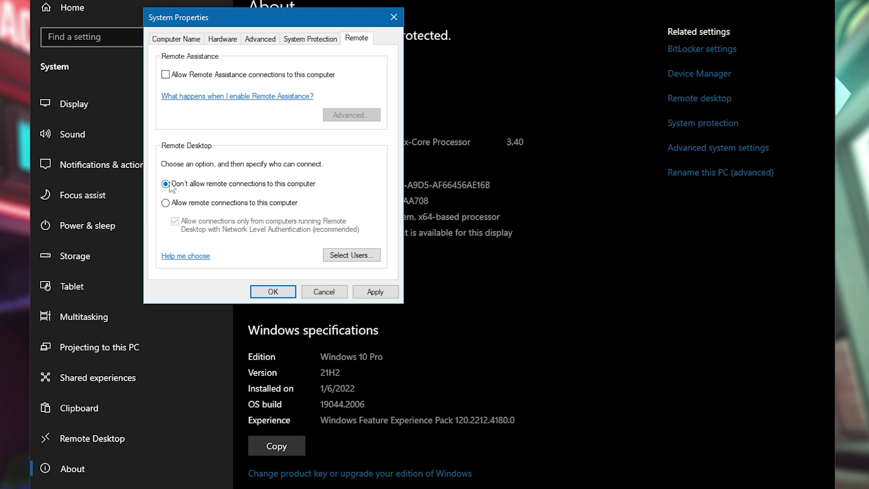
click(376, 293)
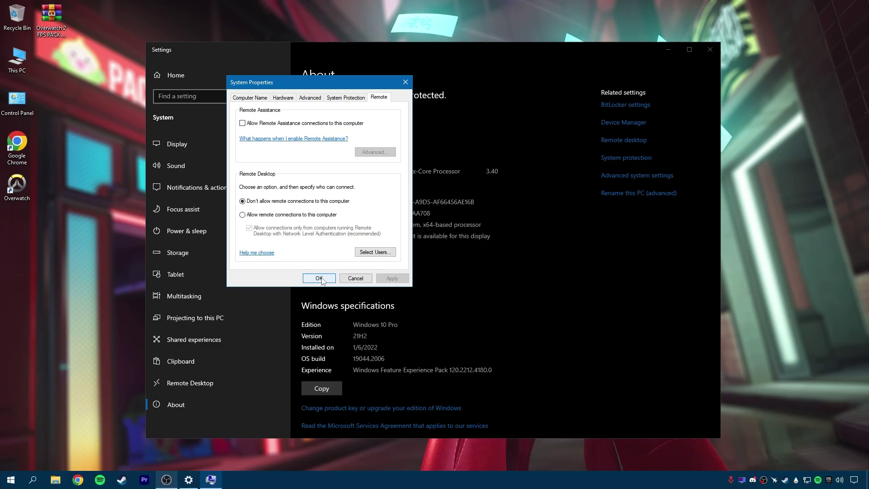
click(274, 291)
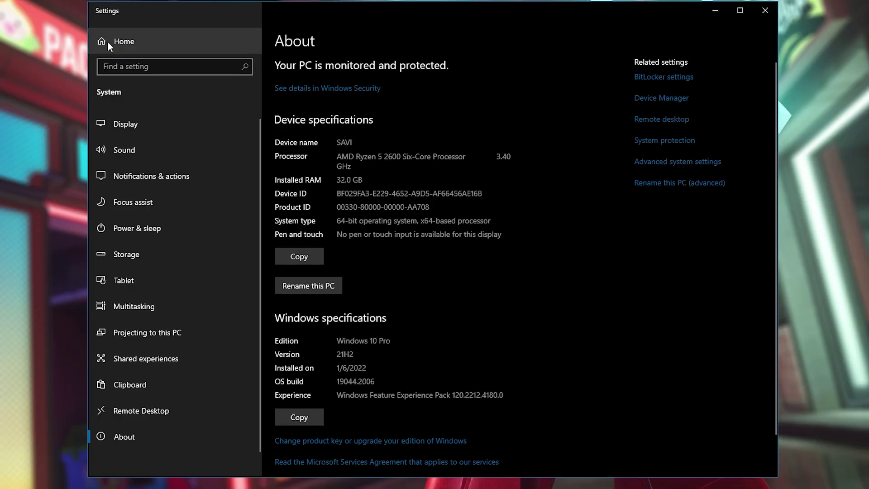
- Go to the System storage settings and toggle Storage Sense off and back on
click(162, 76)
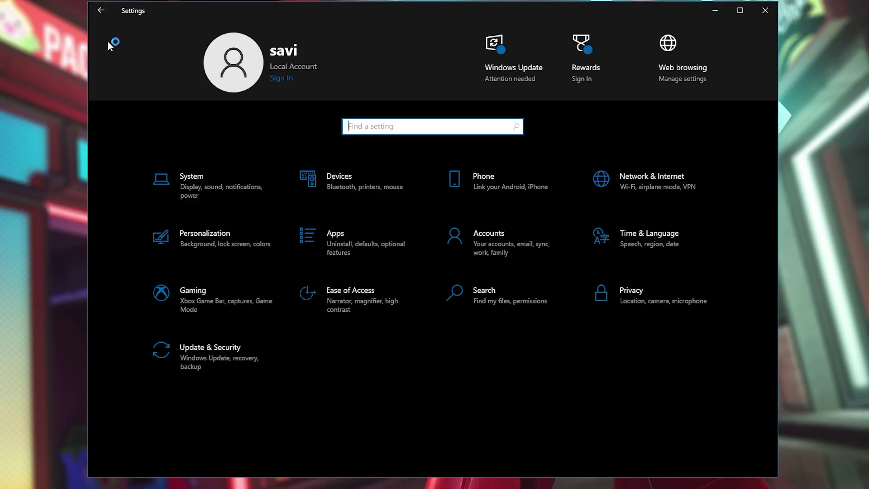
click(198, 182)
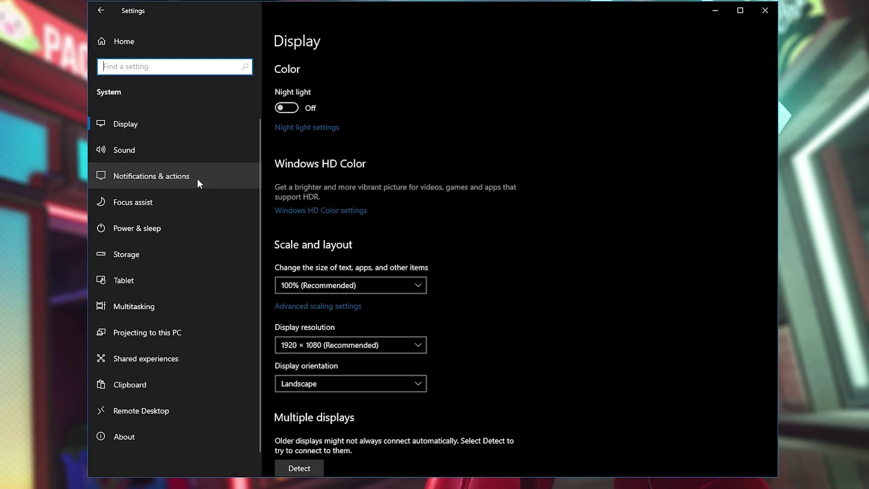
click(132, 257)
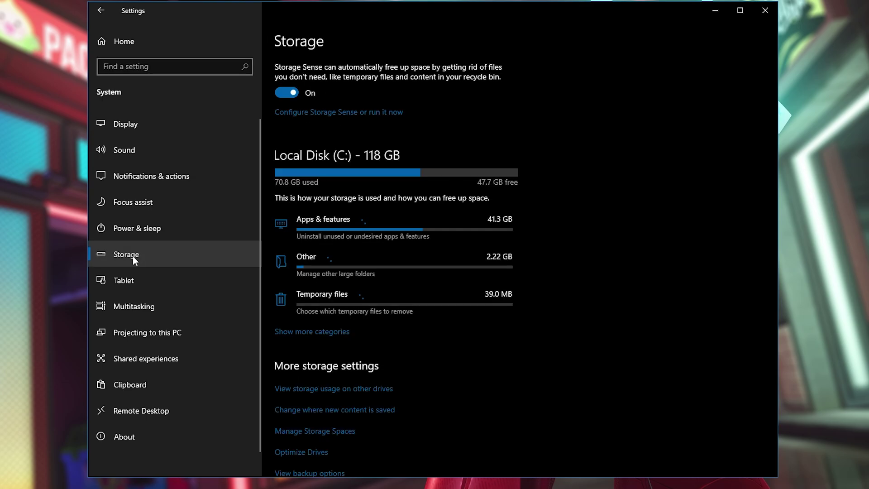
click(281, 93)
click(283, 93)
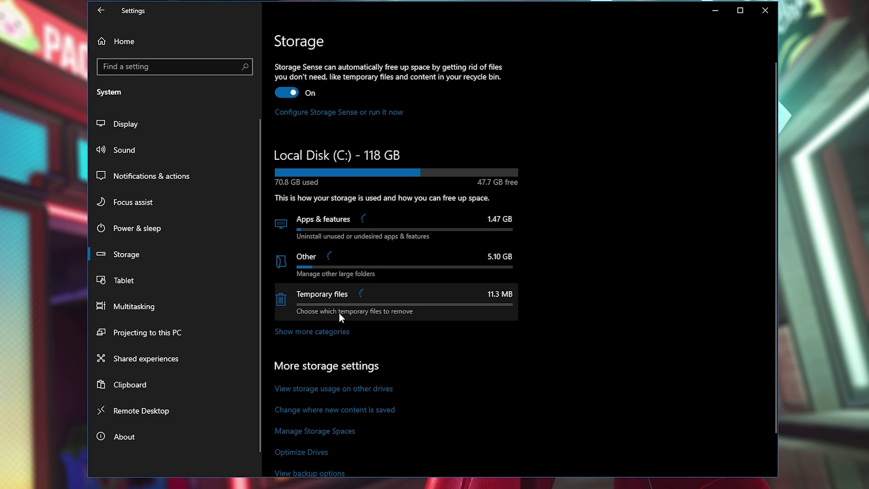
- Add Delivery Optimization Files to the selected temporary files, remove them all except Downloads, and close Settings
click(350, 306)
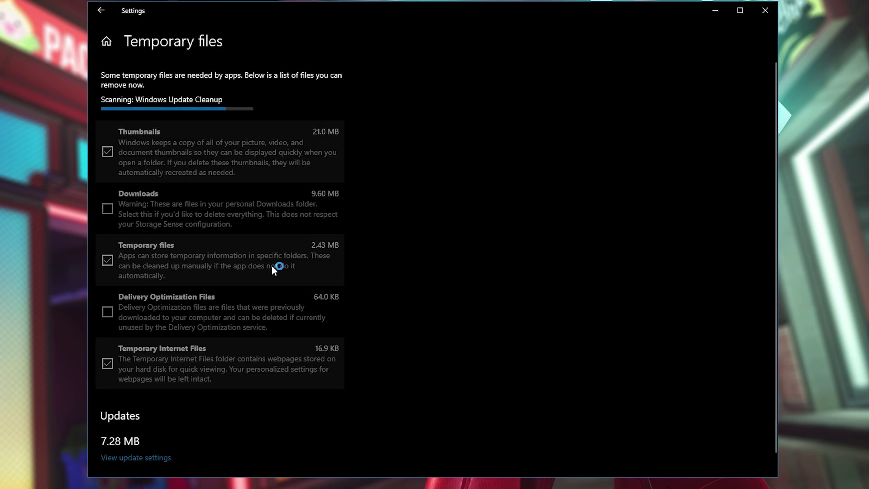
scroll(272, 266, down, 3)
click(121, 301)
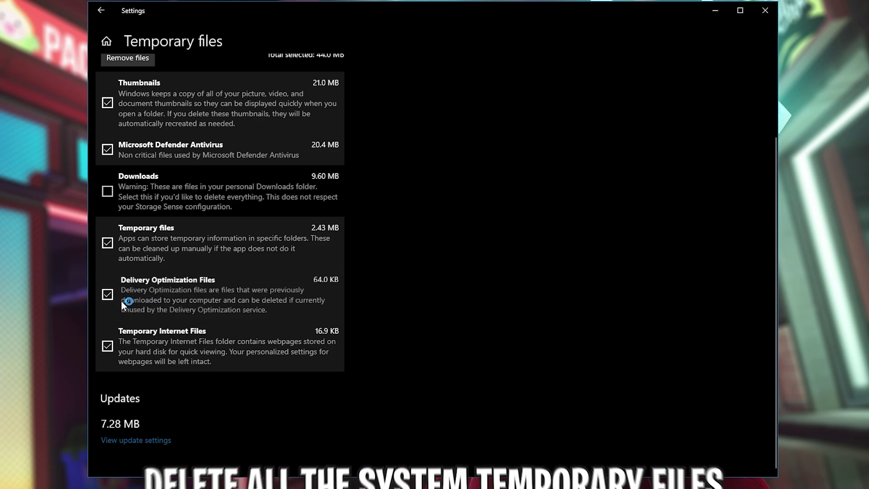
scroll(156, 253, up, 2)
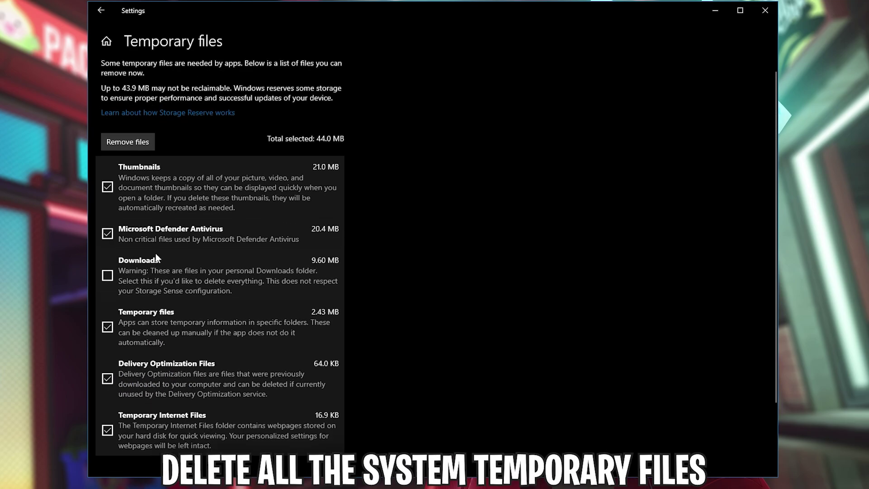
click(134, 143)
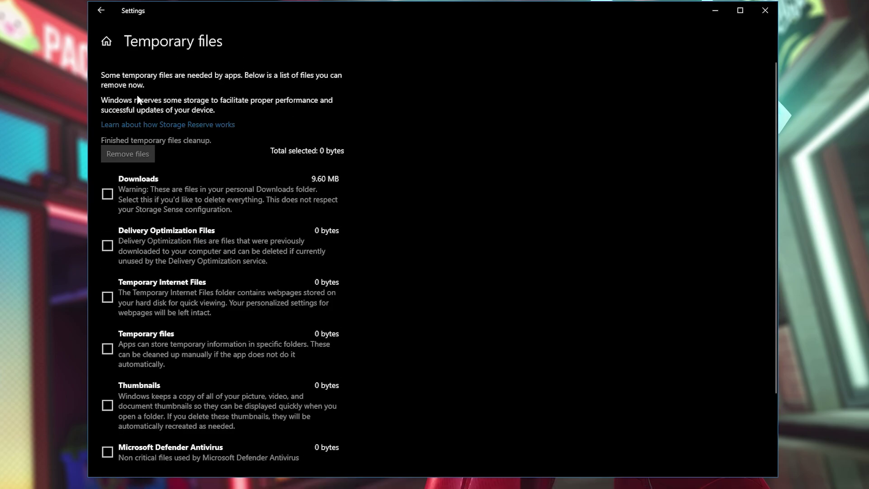
click(100, 11)
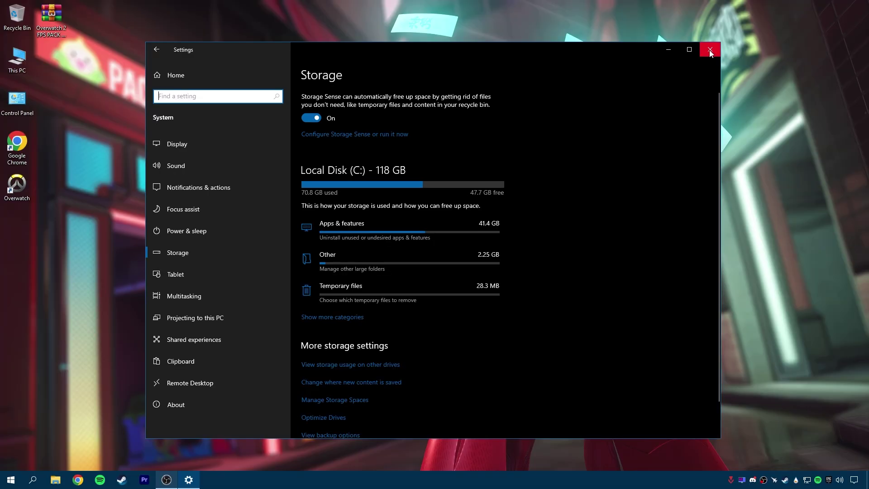
click(710, 50)
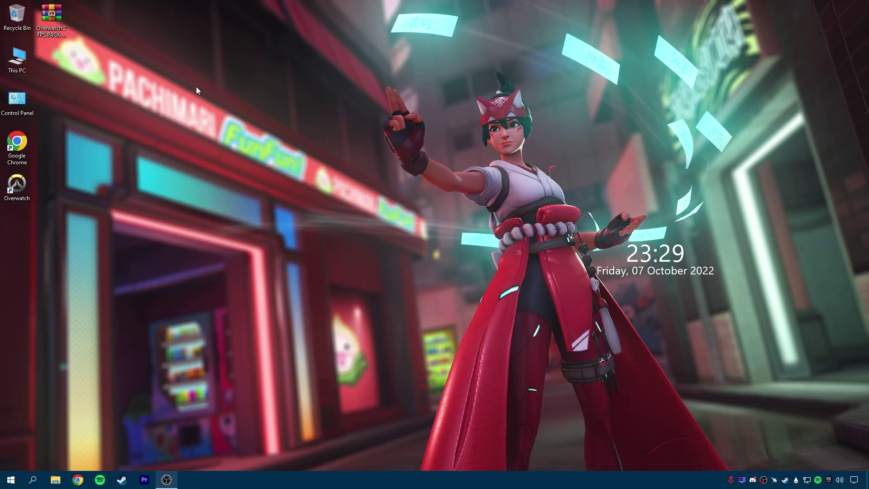
- Browse in File Explorer to the Settings folder inside the Overwatch folder in Documents
double_click(23, 63)
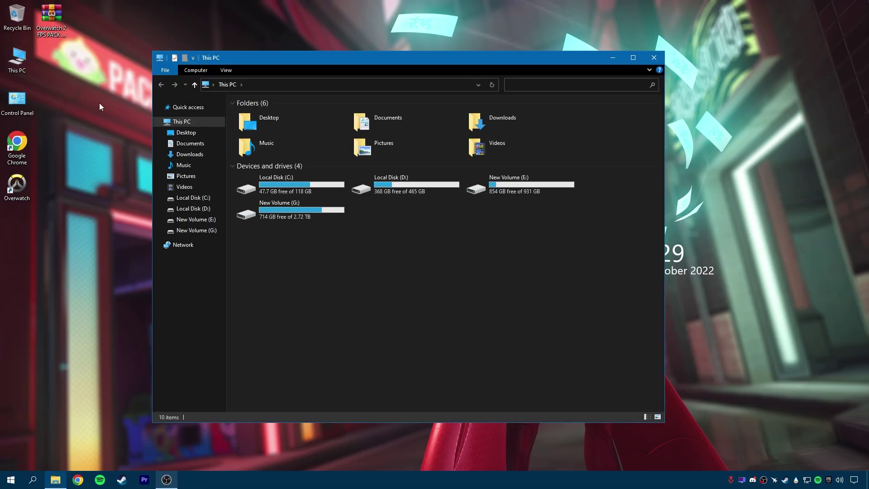
click(201, 144)
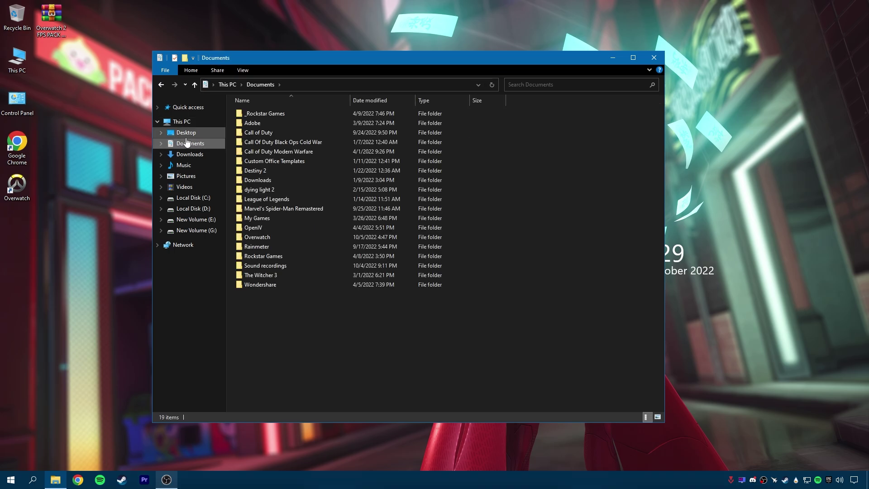
click(260, 238)
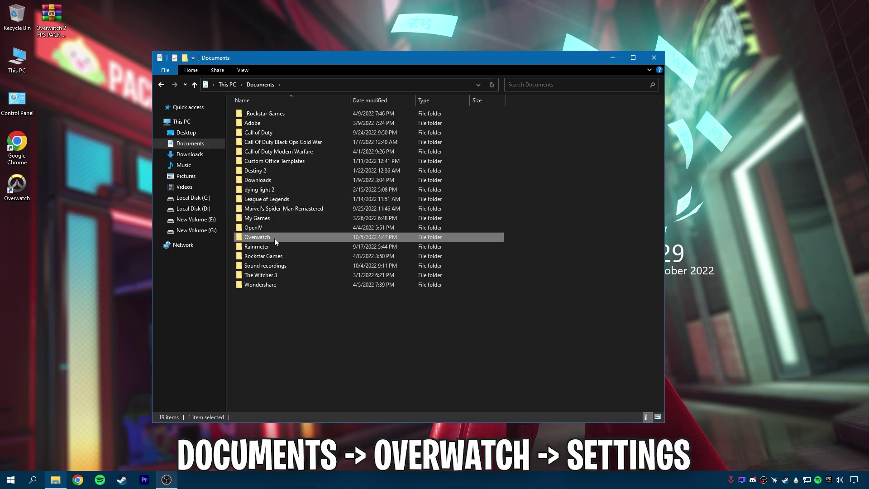
double_click(275, 238)
click(274, 127)
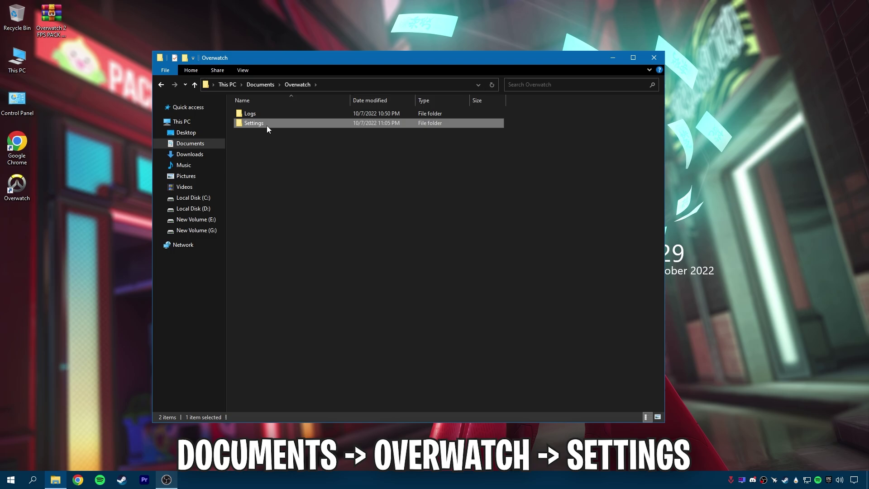
double_click(267, 126)
- Open the Settings_v0 configuration file for editing in Notepad and maximize its window
click(256, 113)
right_click(256, 113)
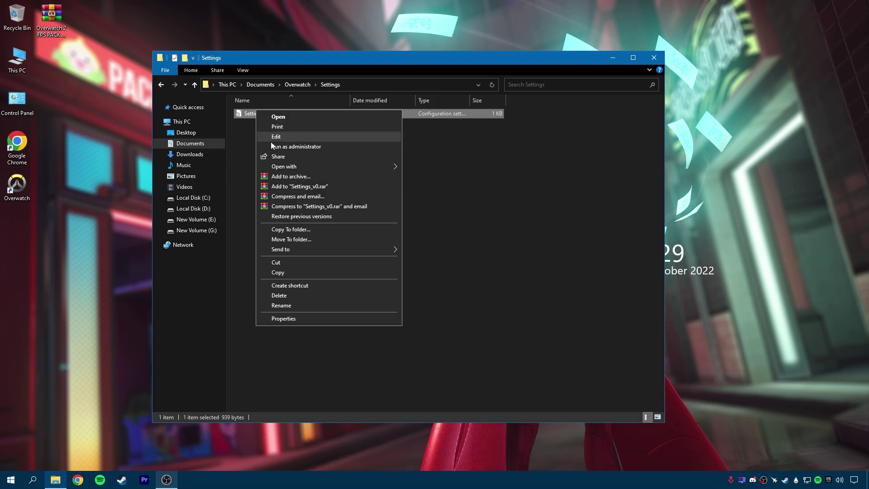
click(277, 137)
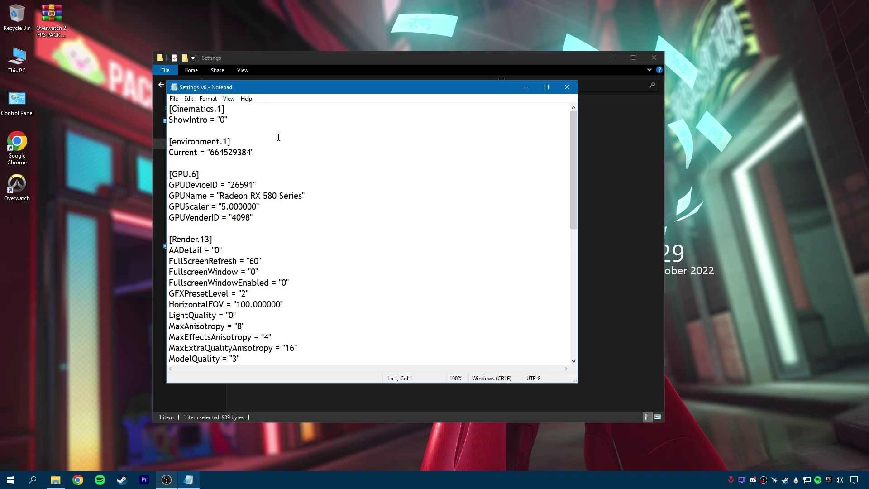
double_click(322, 93)
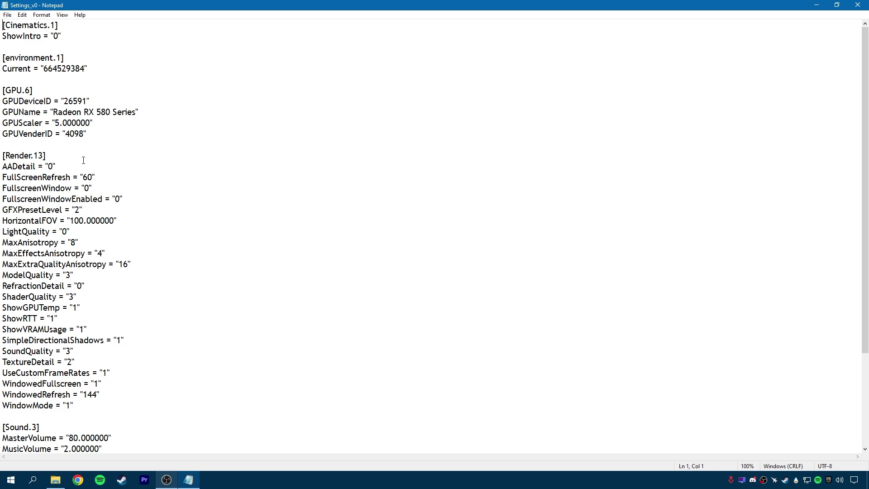
- Set the ShaderQuality value in the Render section to "1"
scroll(84, 161, down, 4)
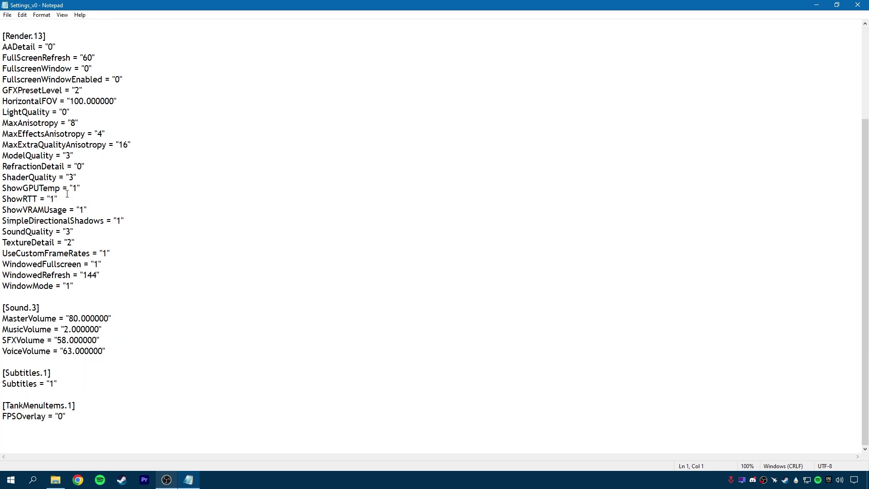
drag(21, 177, 93, 177)
click(77, 178)
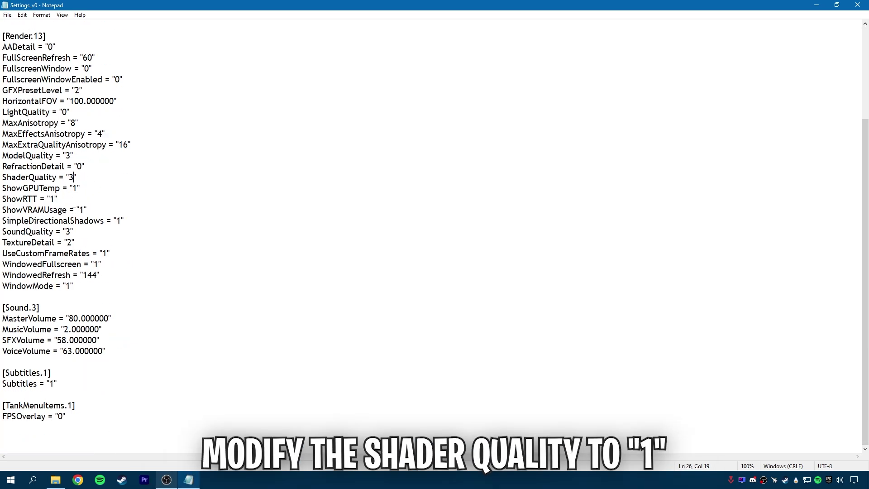
key(BackSpace)
drag(86, 179, 21, 177)
click(21, 177)
- Set the ModelQuality value in the Render section to "1"
drag(98, 155, 56, 155)
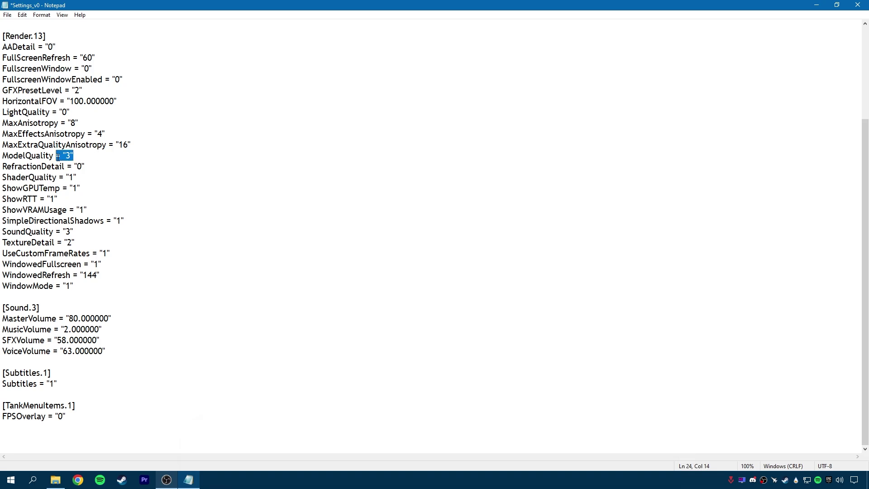
click(72, 162)
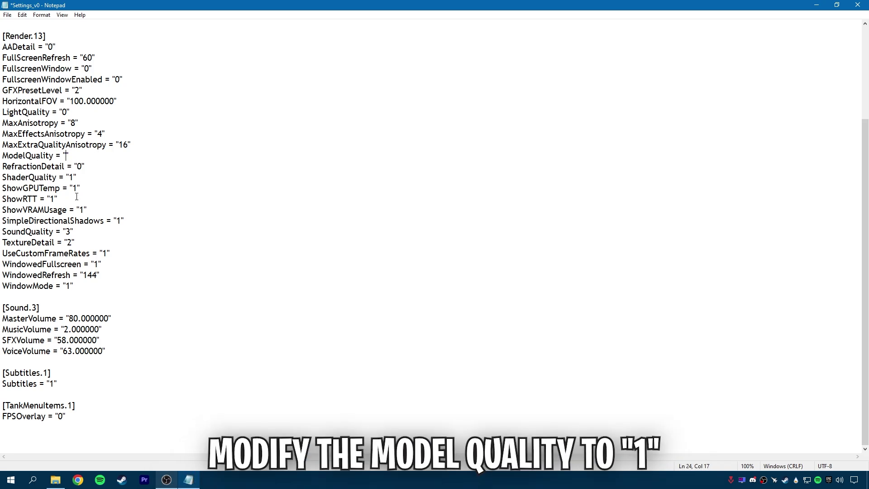
drag(87, 154, 2, 155)
click(73, 156)
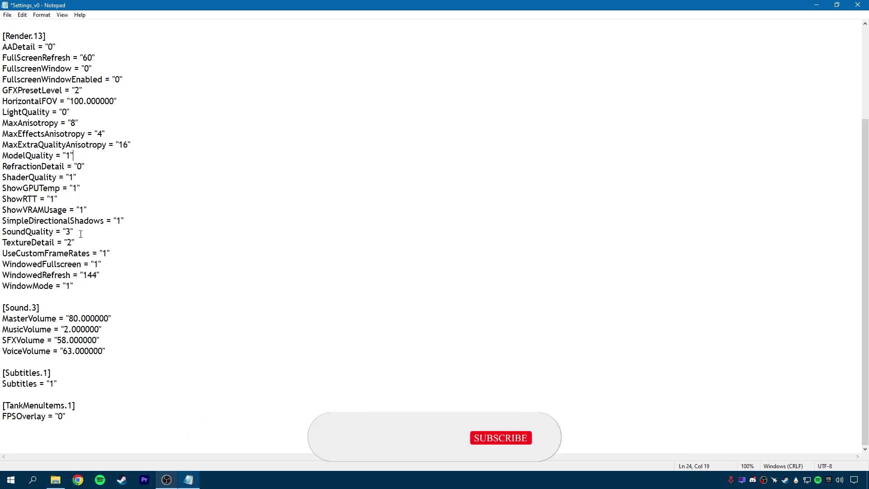
- Check the SoundQuality, TextureDetail and UseCustomFrameRates entries in the Render section
drag(74, 233, 2, 243)
click(79, 249)
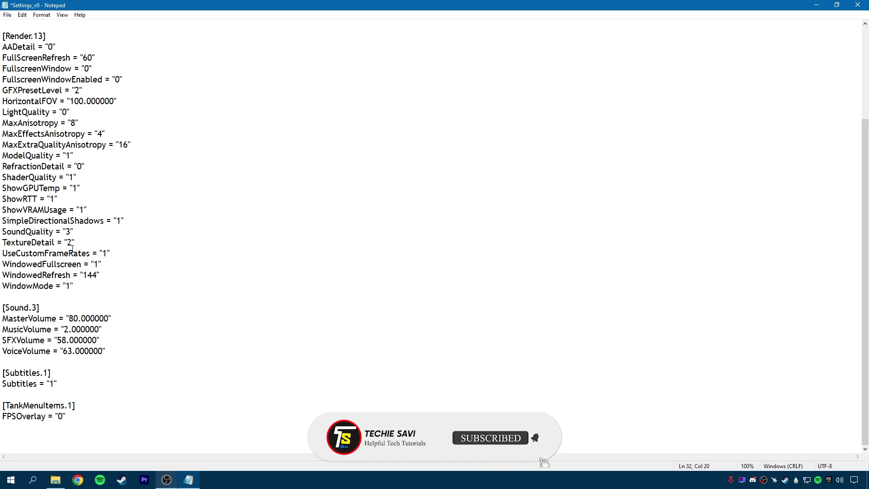
drag(52, 253, 109, 257)
click(109, 253)
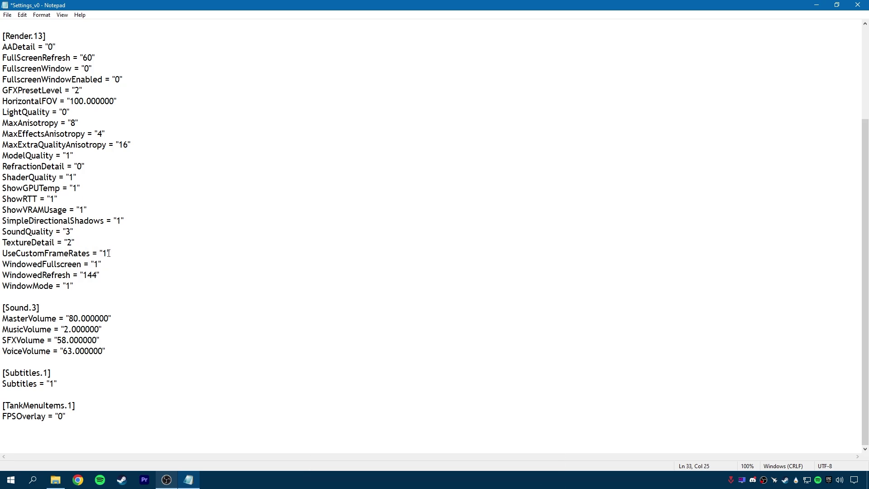
- Save the edited Settings_v0 file and close both Notepad and the Overwatch Settings folder
scroll(92, 298, up, 1)
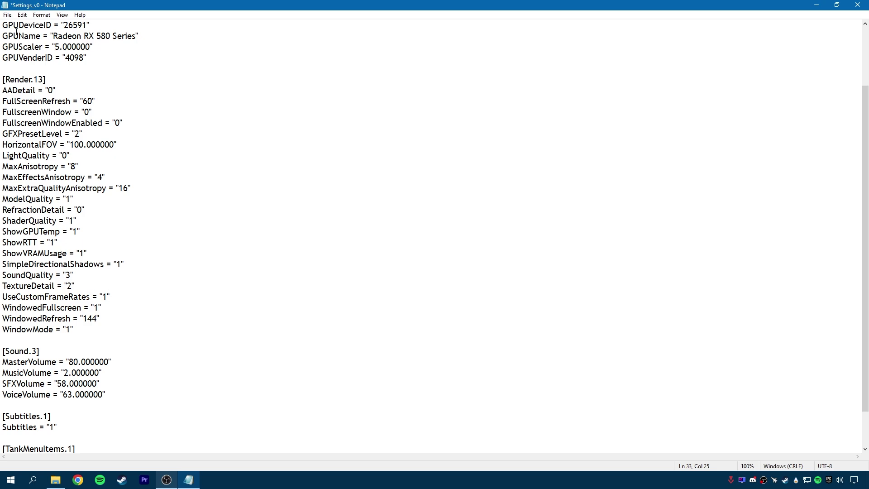
click(7, 15)
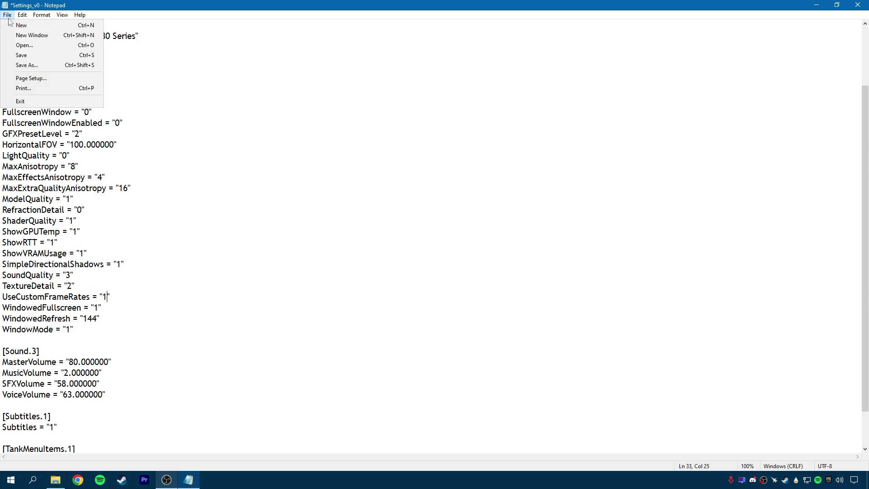
click(36, 56)
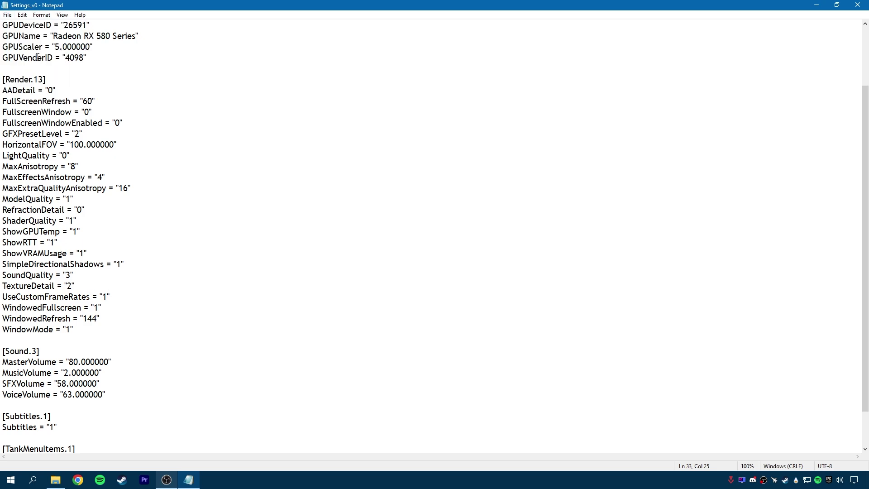
double_click(218, 9)
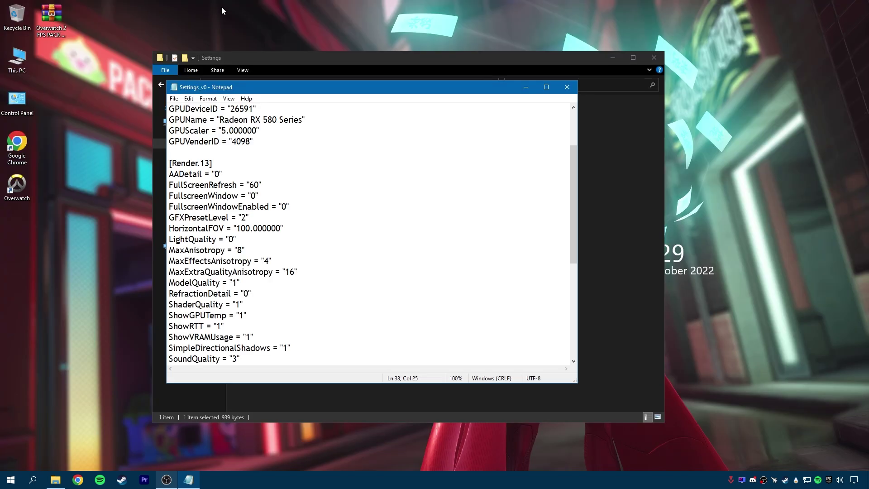
click(567, 90)
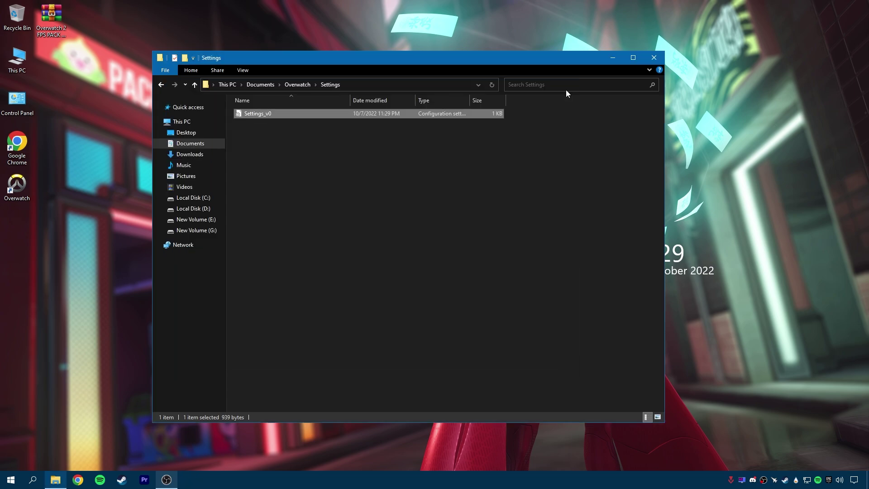
click(653, 59)
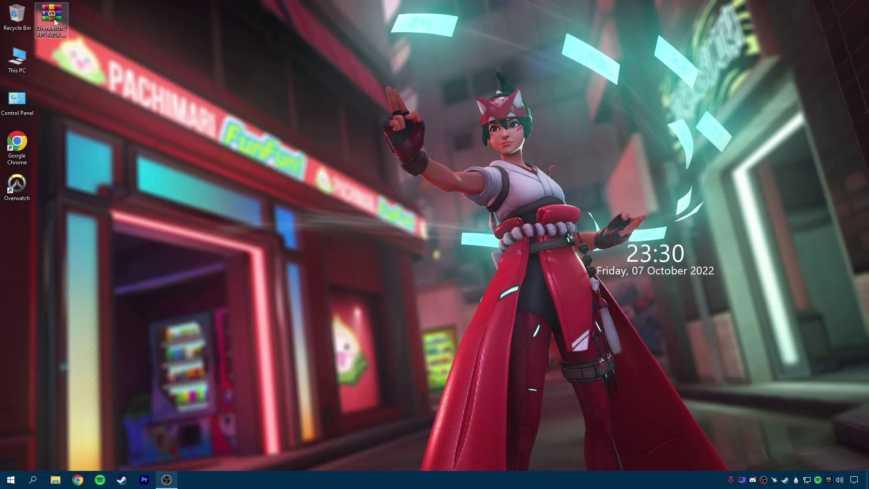
- Extract the Overwatch 2 FPS PACK folder from its RAR archive to the desktop with WinRAR and place it below the archive
drag(53, 18, 258, 54)
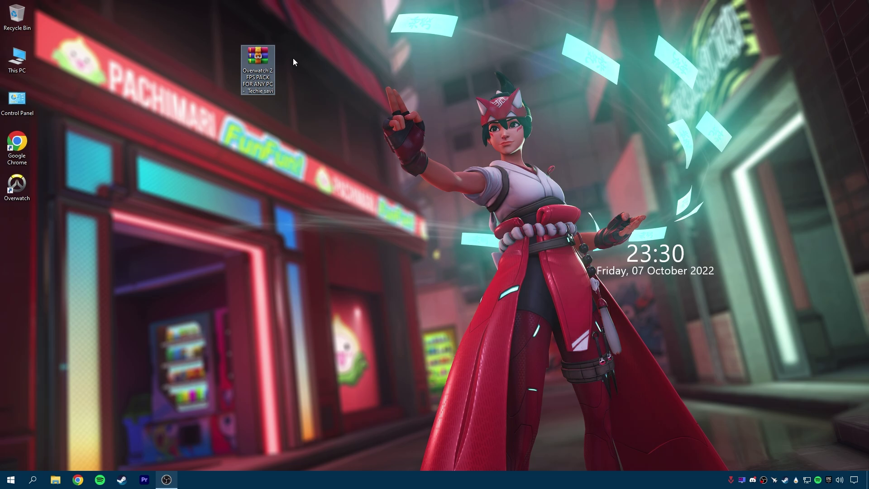
right_click(260, 83)
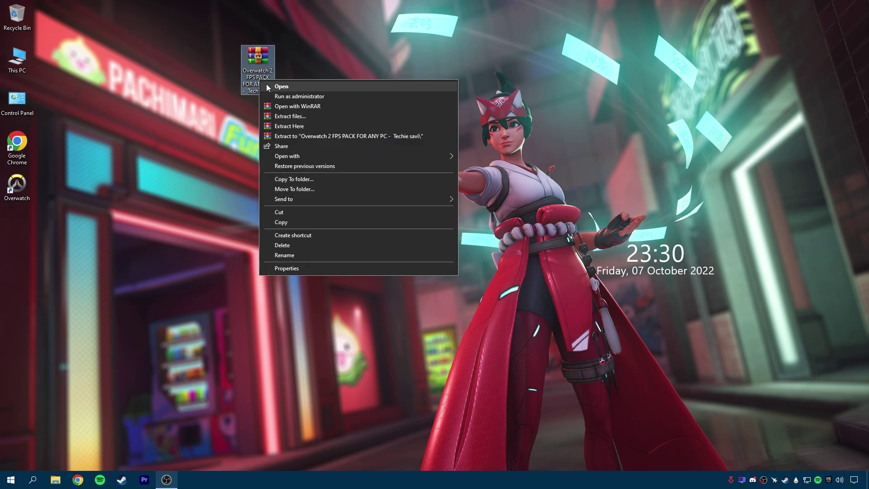
click(280, 87)
click(151, 156)
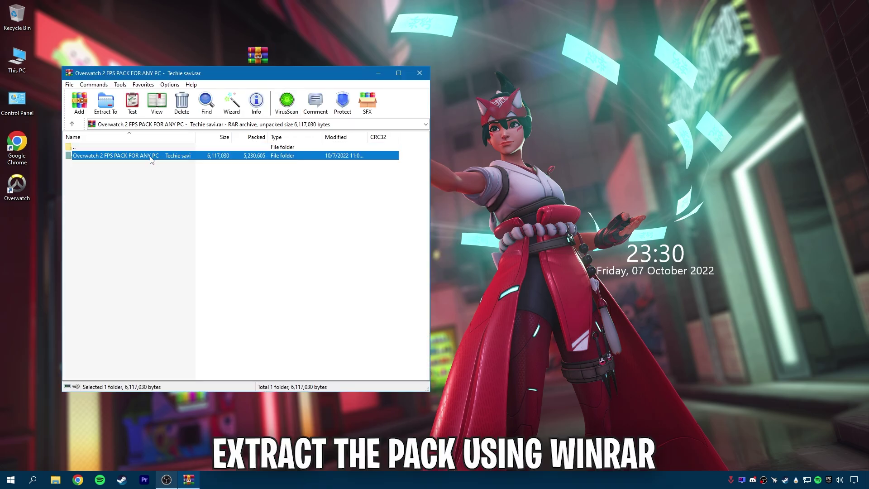
drag(423, 148, 466, 140)
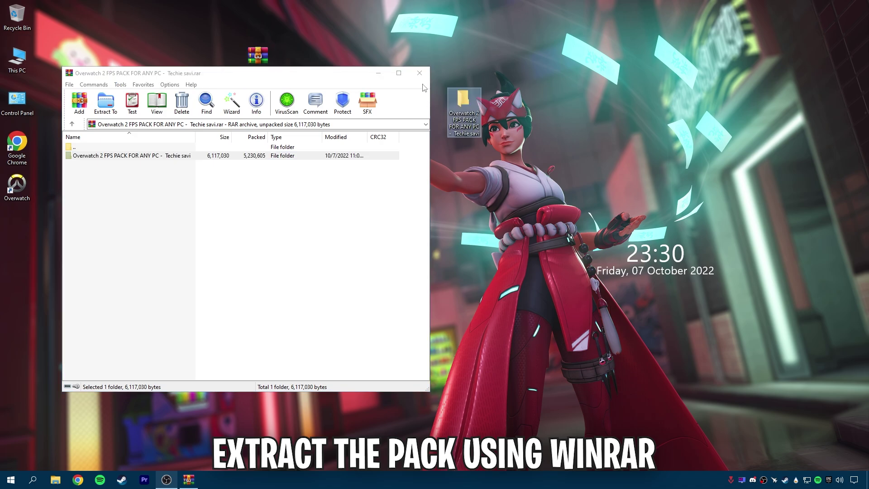
key(Escape)
drag(458, 109, 265, 113)
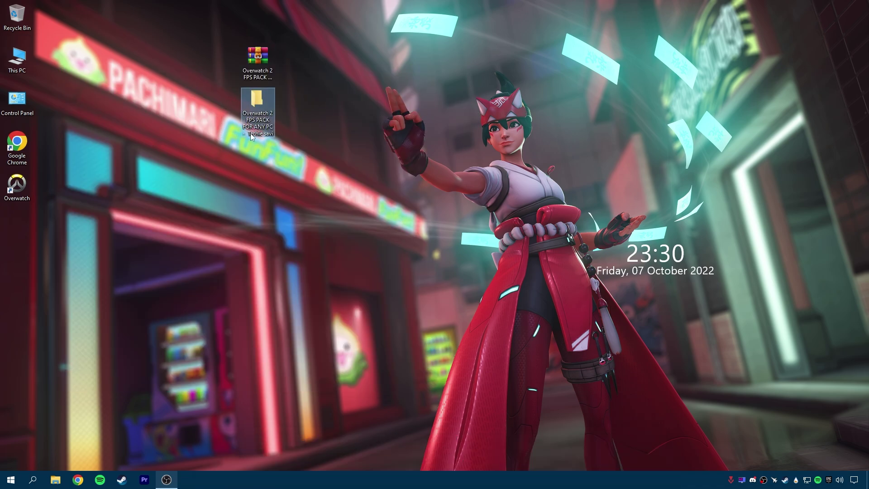
- Open the extracted Overwatch 2 FPS PACK folder and its "1- System Optimization" subfolder
right_click(264, 120)
click(282, 123)
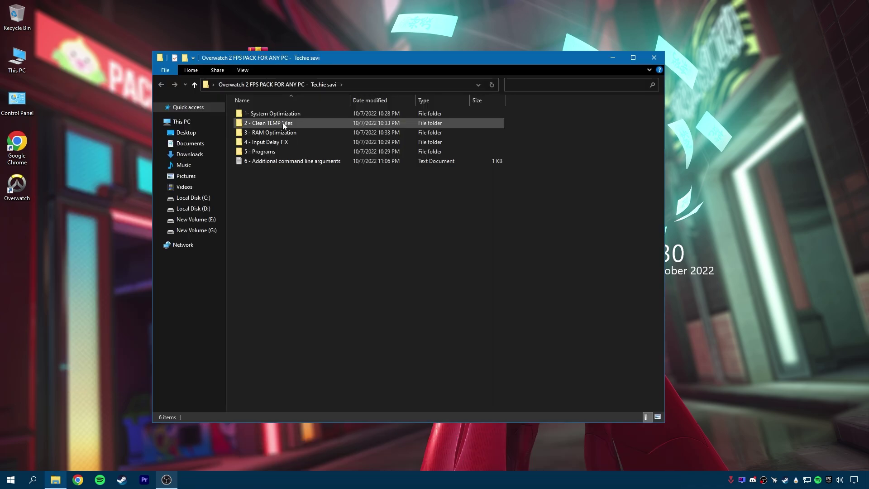
key(ctrl+a)
click(308, 189)
click(289, 116)
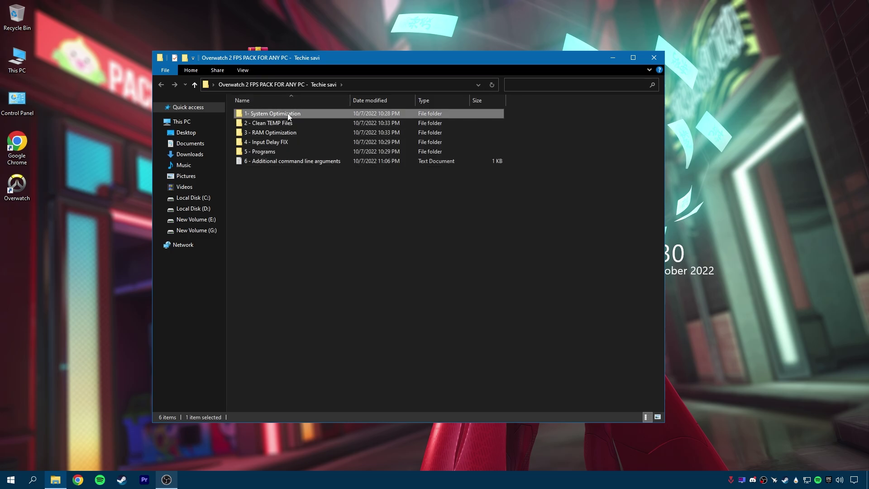
right_click(278, 115)
click(299, 120)
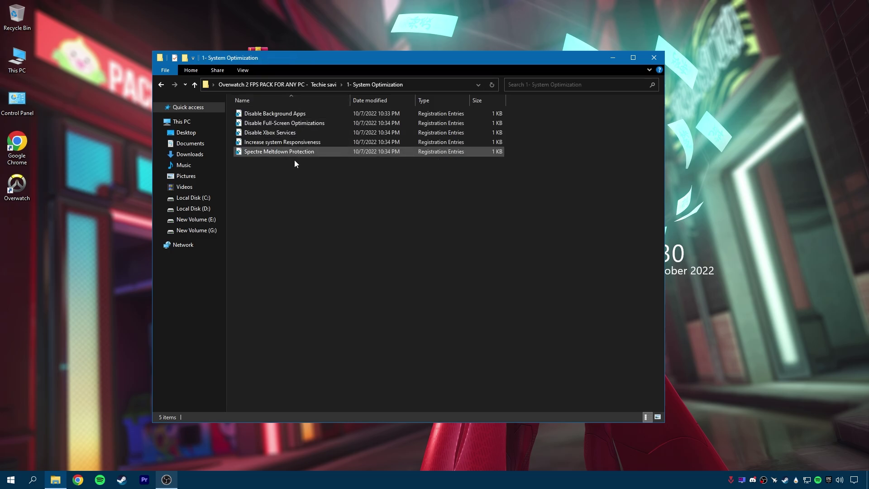
drag(275, 174, 305, 105)
click(267, 199)
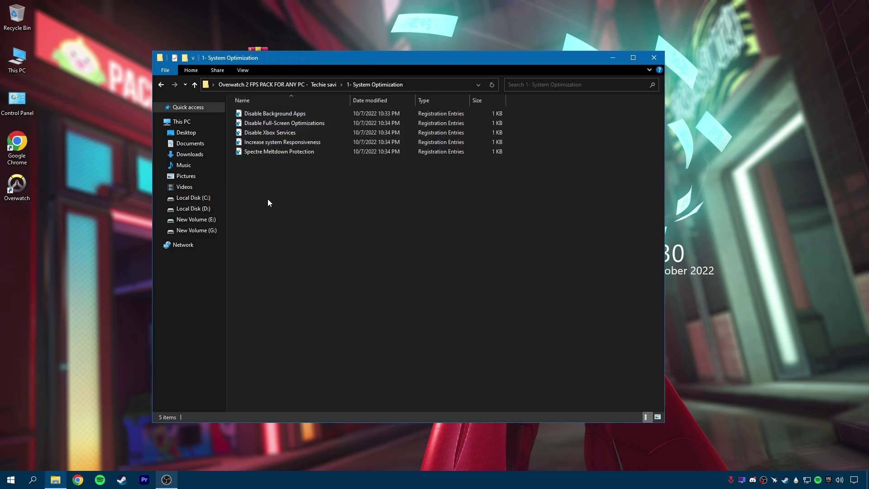
- Search Windows for "RESTORE POINT" and open the Create a restore point settings
click(32, 480)
text(RESTO)
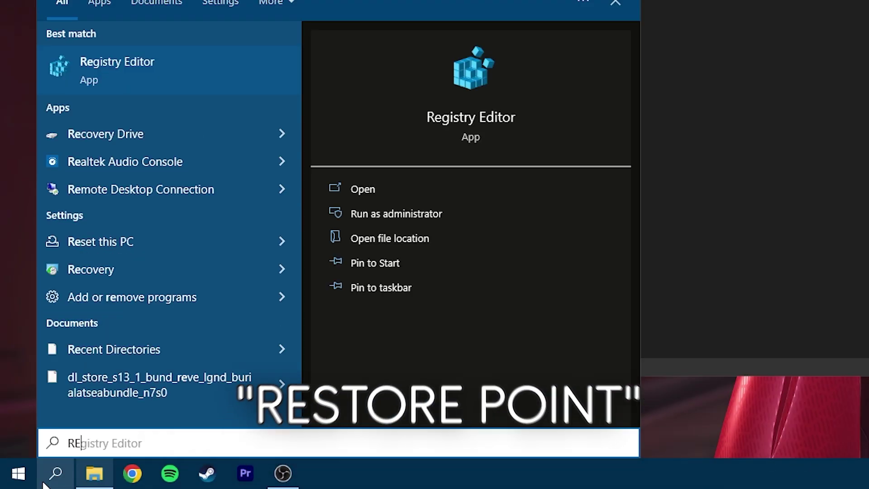
text(RE POI)
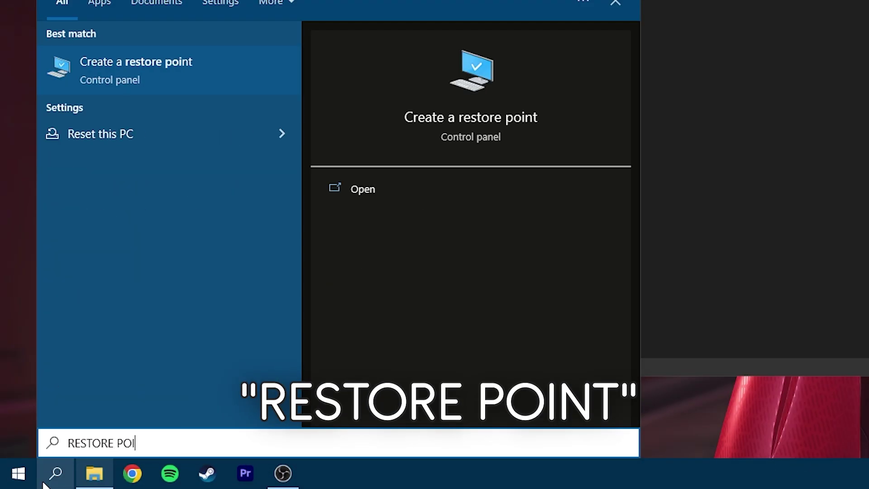
text(NT)
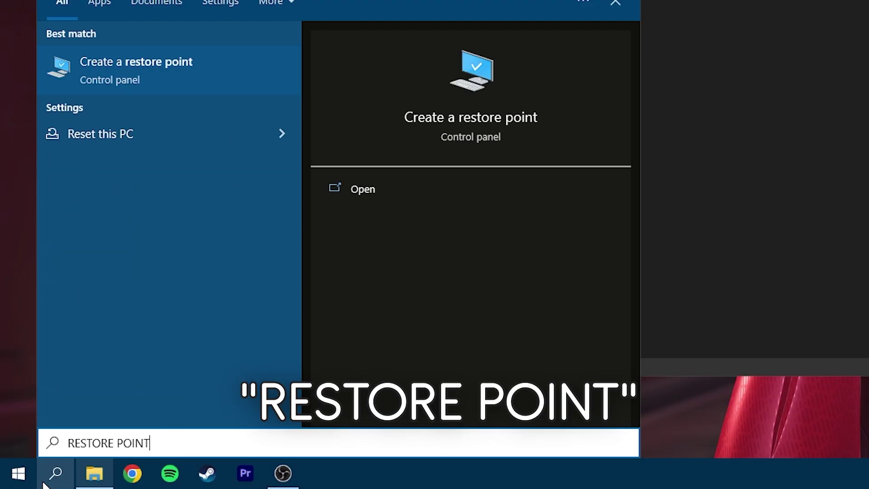
click(379, 203)
- Create a restore point described as "restore!" with Local Disk (C:) selected, and close System Properties
scroll(174, 207, down, 1)
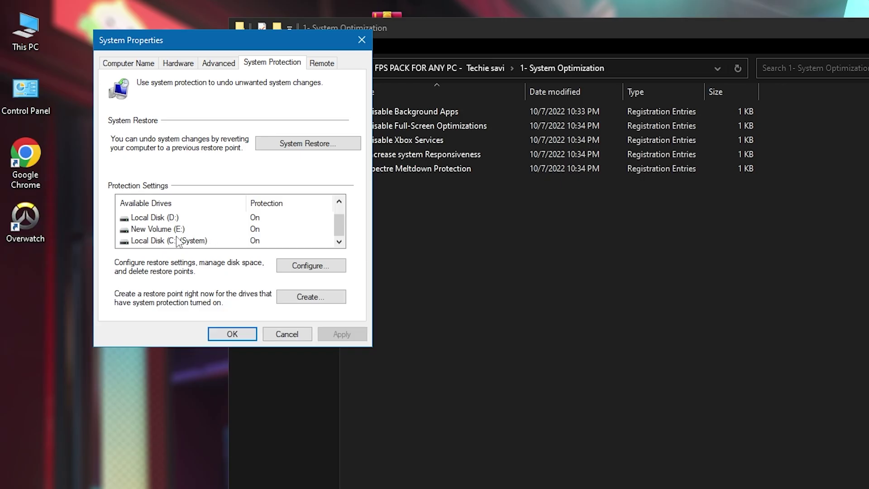
click(177, 241)
click(310, 297)
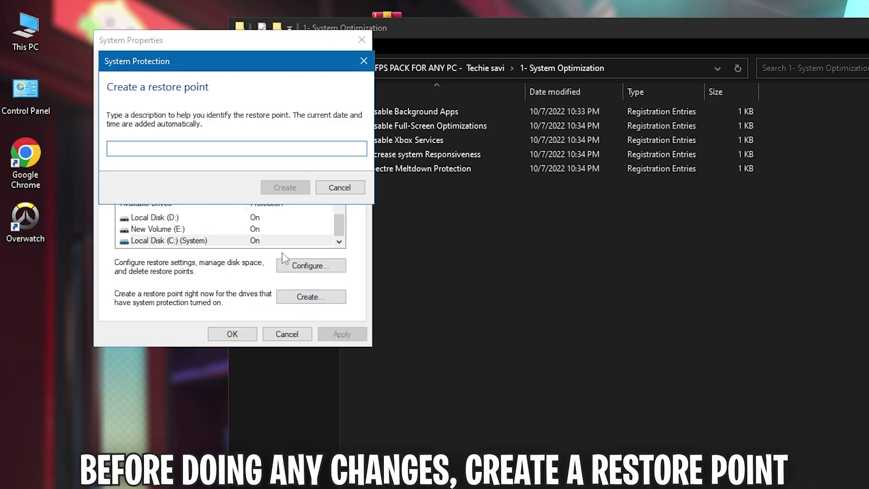
text(rest)
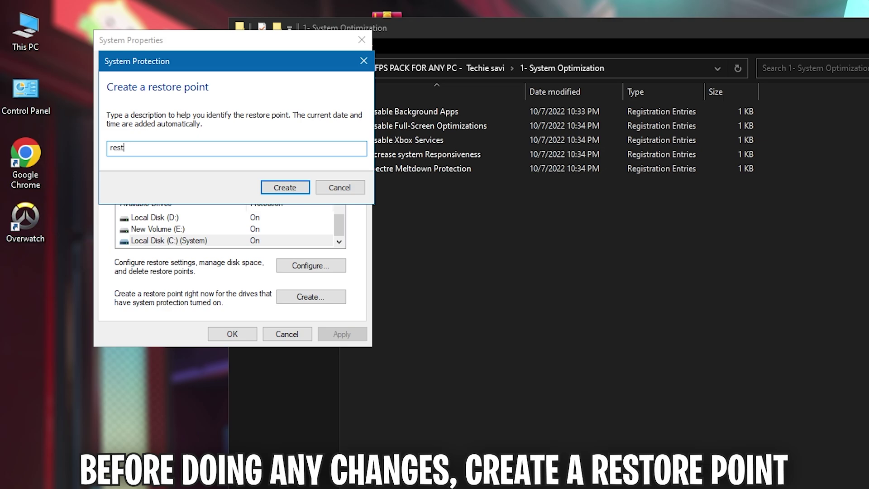
text(ore!!!)
click(283, 188)
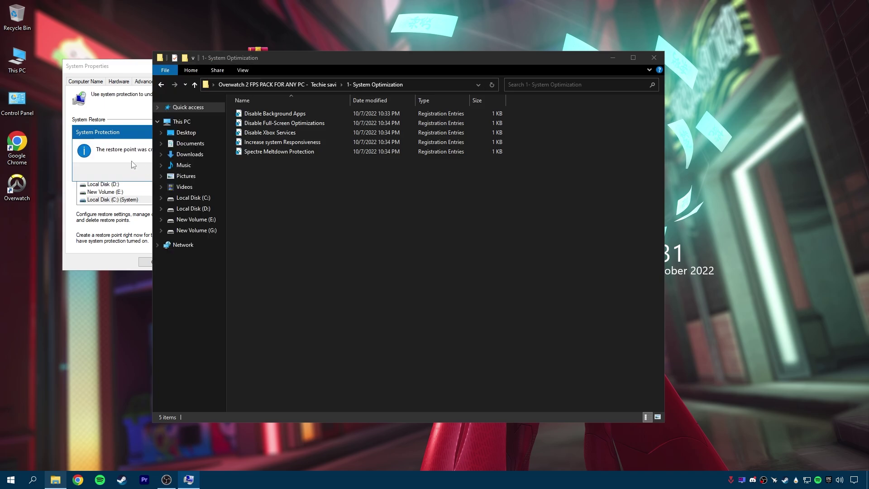
click(135, 161)
click(202, 173)
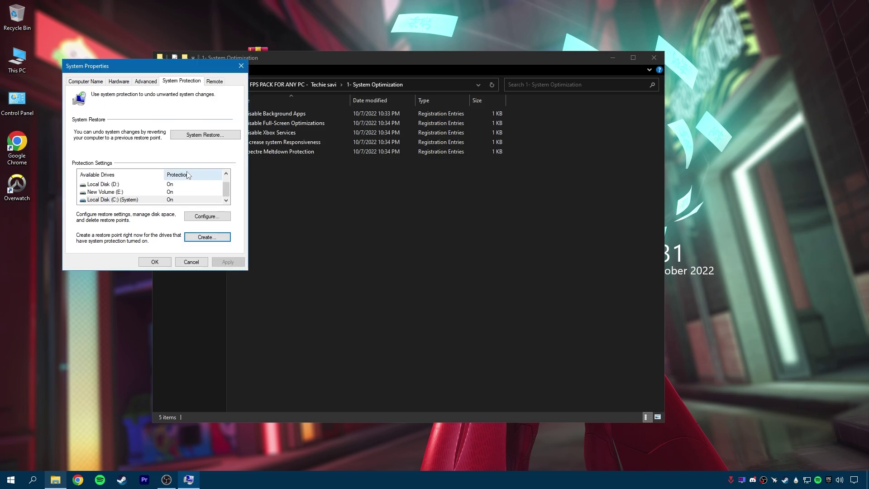
click(155, 261)
- Merge the Disable Background Apps registration file into the registry
drag(283, 155, 303, 112)
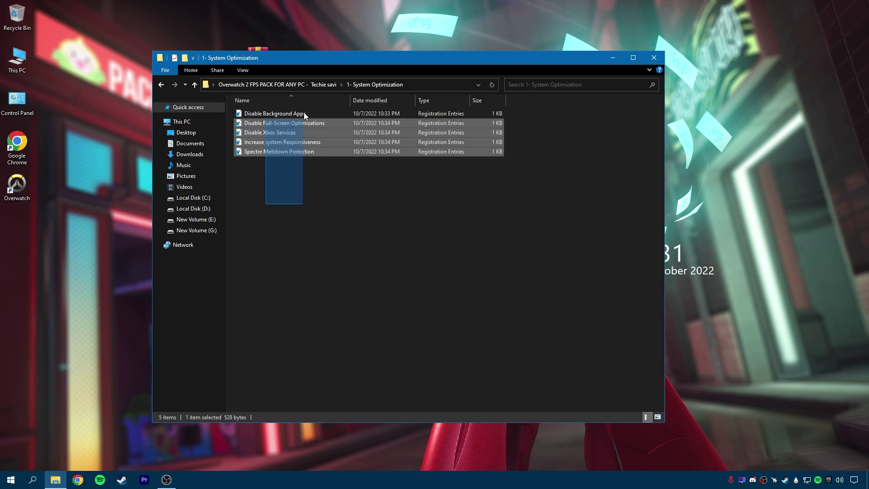
click(282, 199)
right_click(284, 115)
click(309, 123)
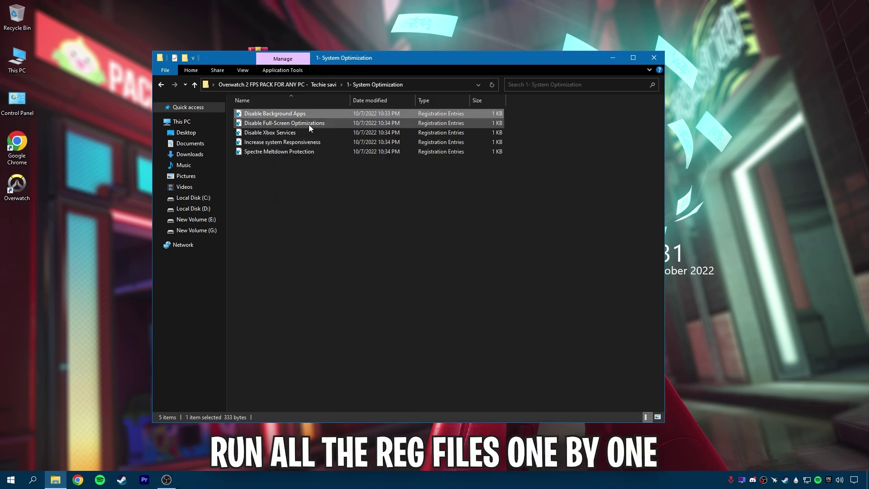
click(506, 253)
click(537, 244)
- Merge the Disable Full-Screen Optimizations registration file into the registry
right_click(309, 124)
click(333, 132)
click(506, 252)
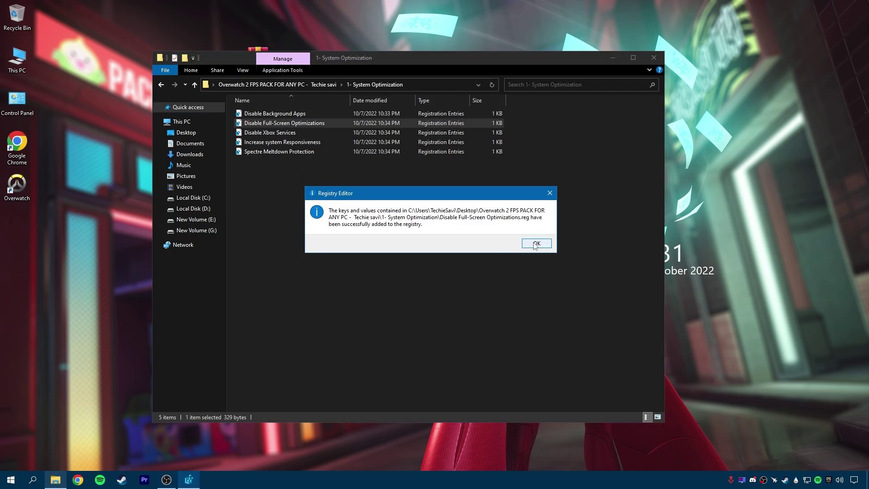
click(537, 243)
- Merge the Disable Xbox Services registration file into the registry
right_click(285, 132)
click(311, 141)
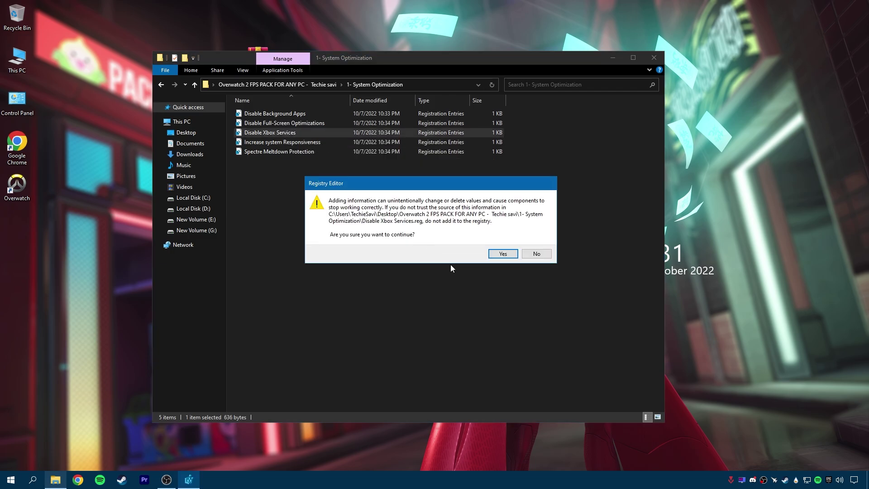
click(506, 252)
click(537, 244)
- Merge the Increase system Responsiveness registration file into the registry
right_click(285, 142)
click(311, 150)
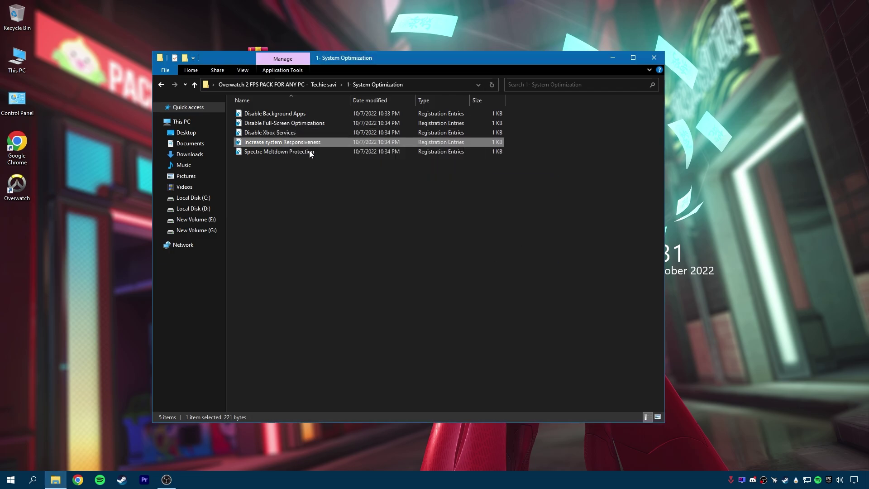
click(507, 252)
click(537, 243)
- Merge the Spectre Meltdown Protection registration file into the registry
right_click(297, 152)
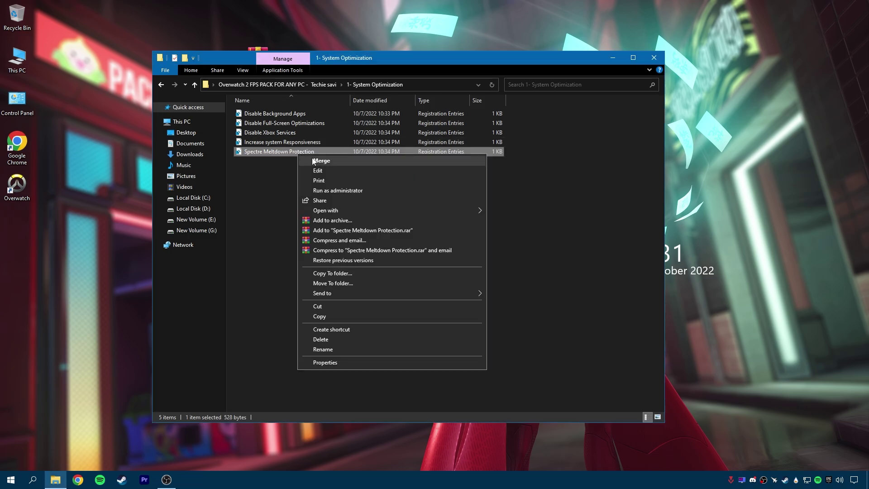
click(323, 160)
click(508, 253)
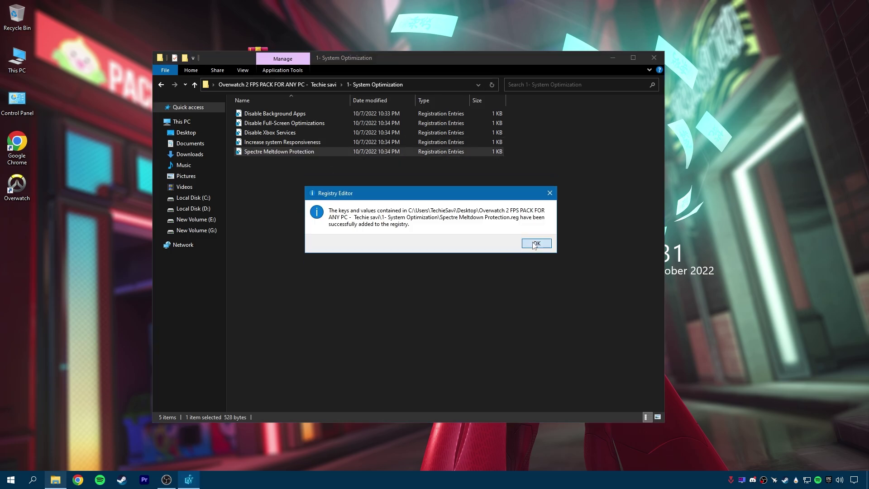
click(537, 243)
- Run the Delete Log Files script from the pack's "2 - Clean TEMP Files" folder as administrator and dismiss its console
click(291, 86)
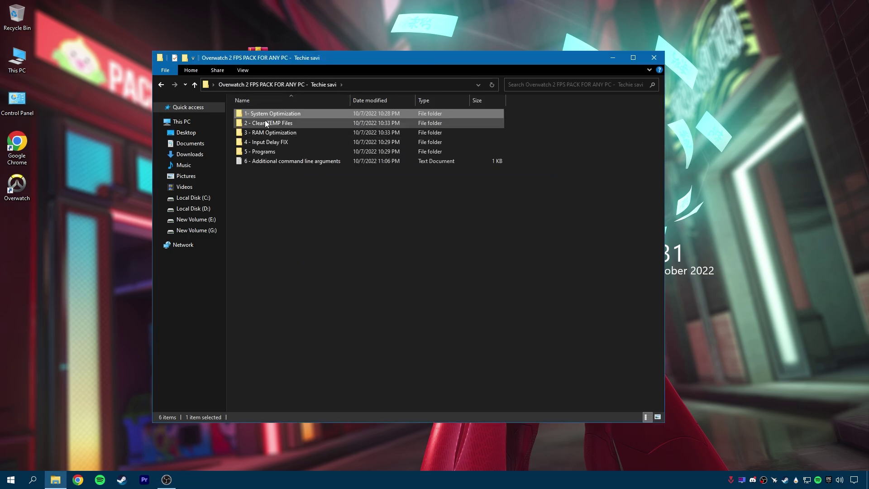
click(295, 124)
double_click(301, 123)
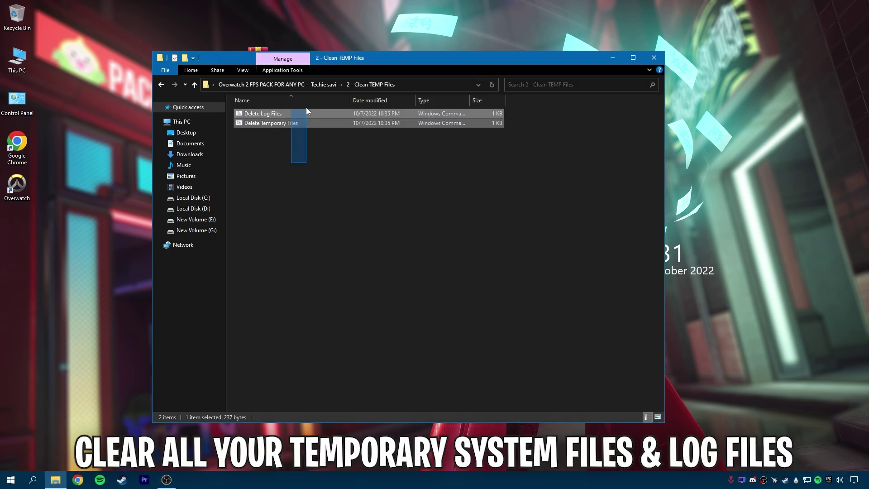
right_click(263, 113)
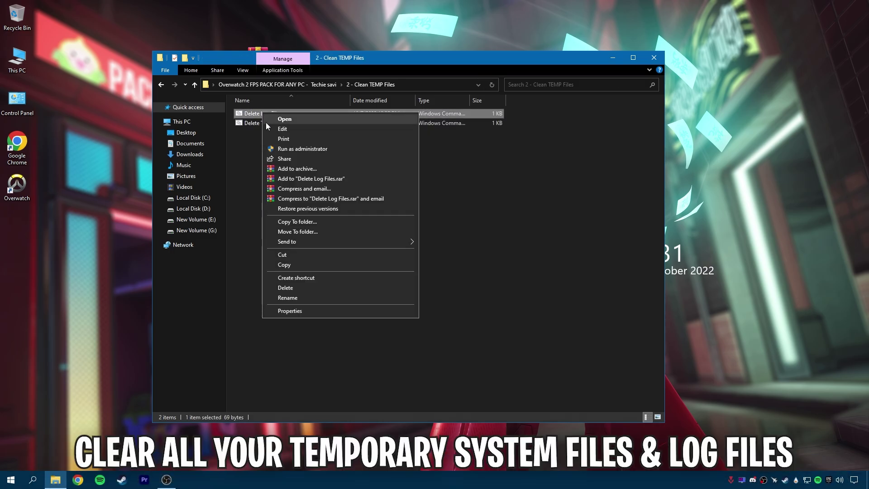
click(289, 147)
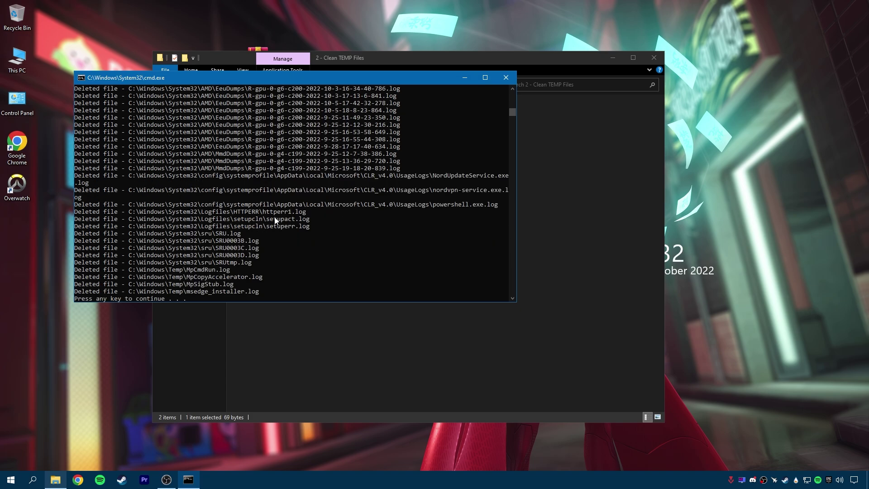
drag(143, 284, 272, 291)
click(239, 291)
key(space)
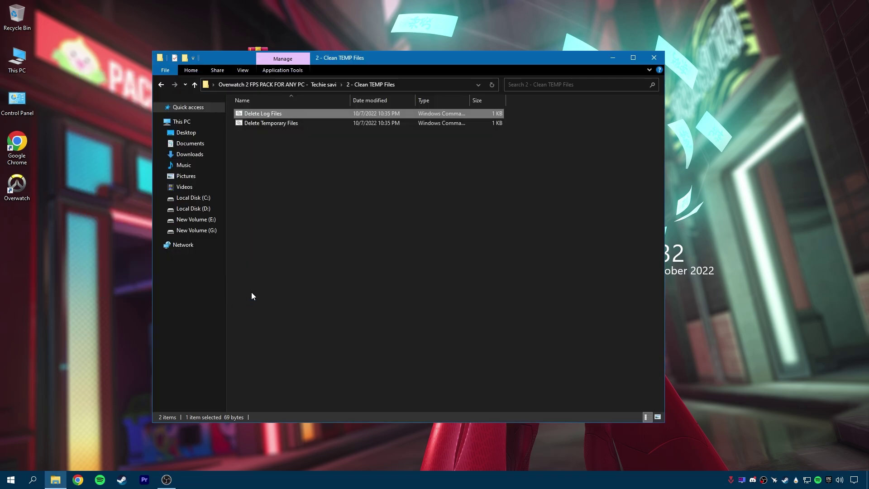
- Run the Delete Temporary Files script as administrator and dismiss its console when it finishes
click(271, 123)
right_click(271, 123)
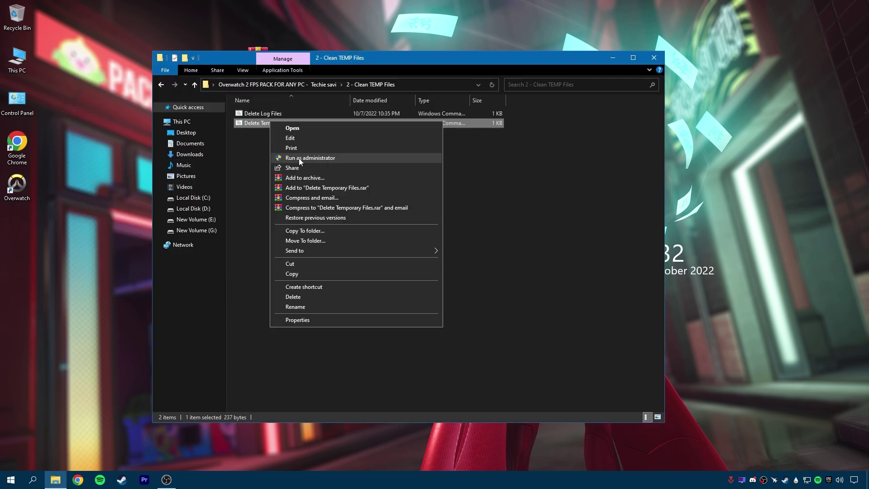
click(299, 158)
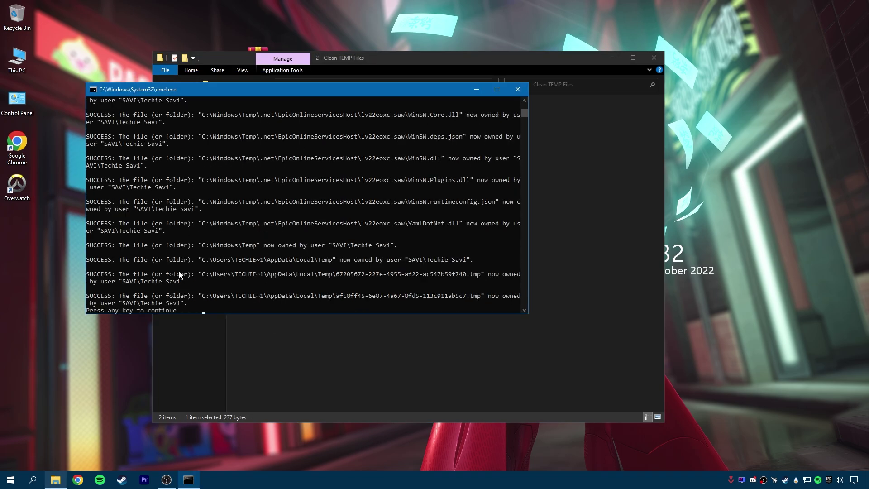
click(203, 311)
key(Return)
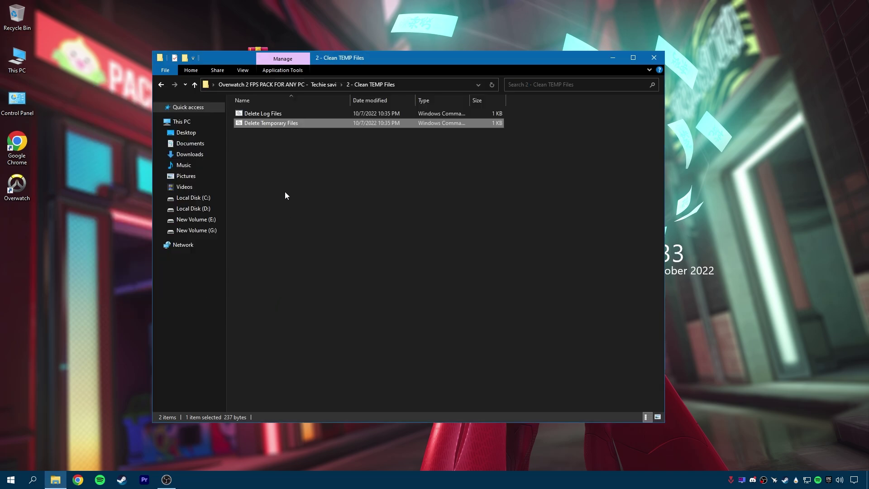
- Open the FPS pack's "3 - RAM Optimization" folder
click(254, 84)
double_click(289, 133)
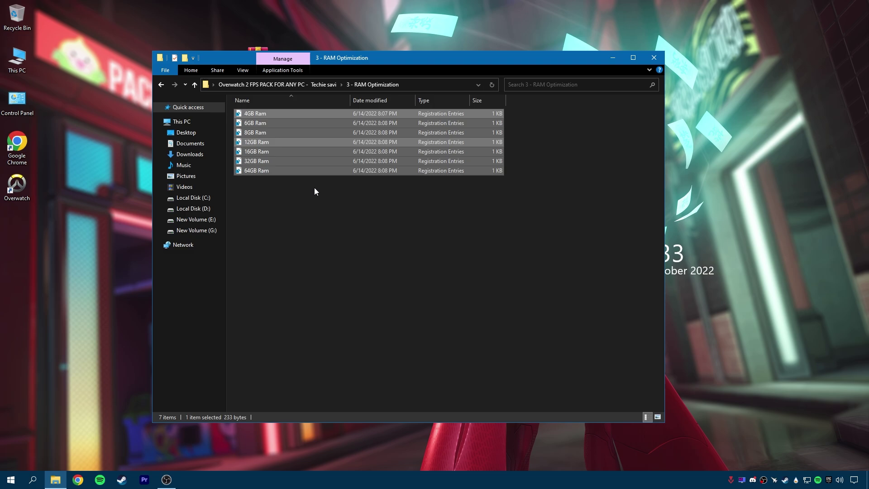
click(278, 185)
- Check the amount of installed RAM in the PC's properties and close the Settings window
right_click(26, 62)
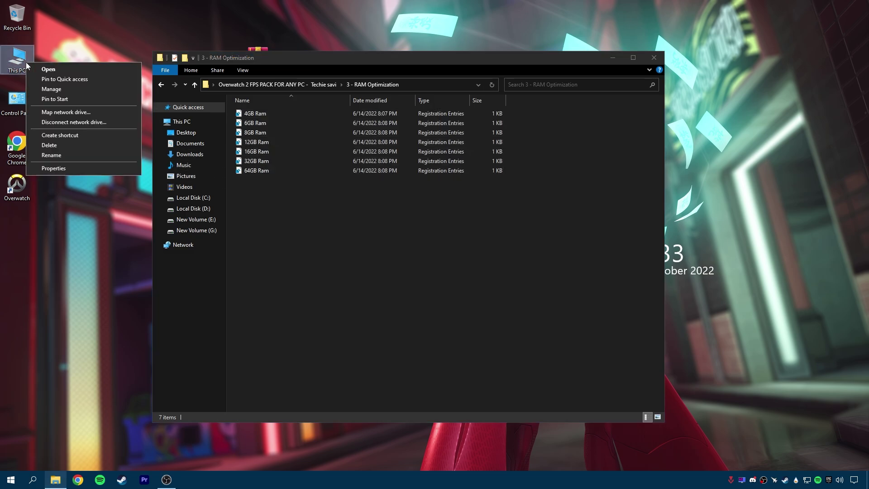
click(55, 167)
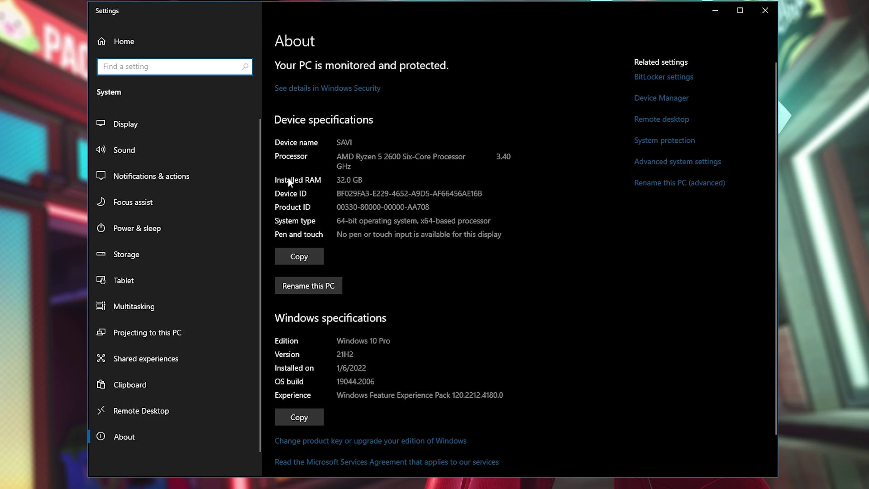
drag(336, 180, 363, 180)
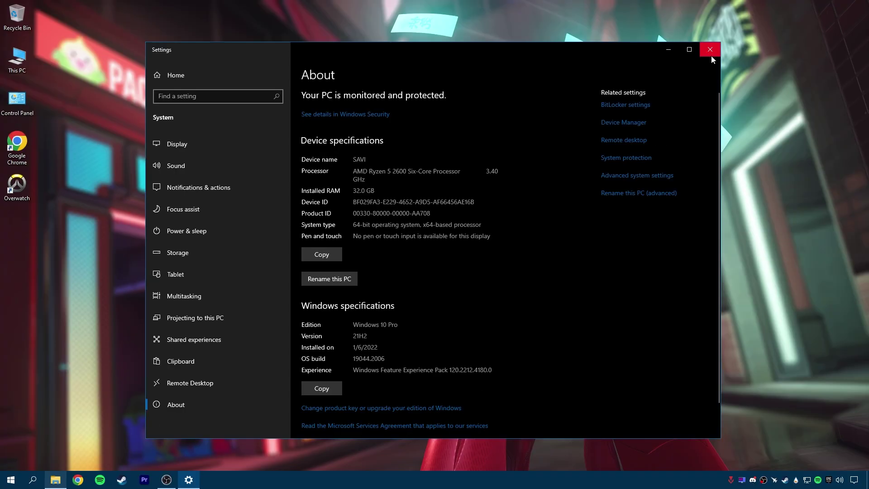
click(765, 10)
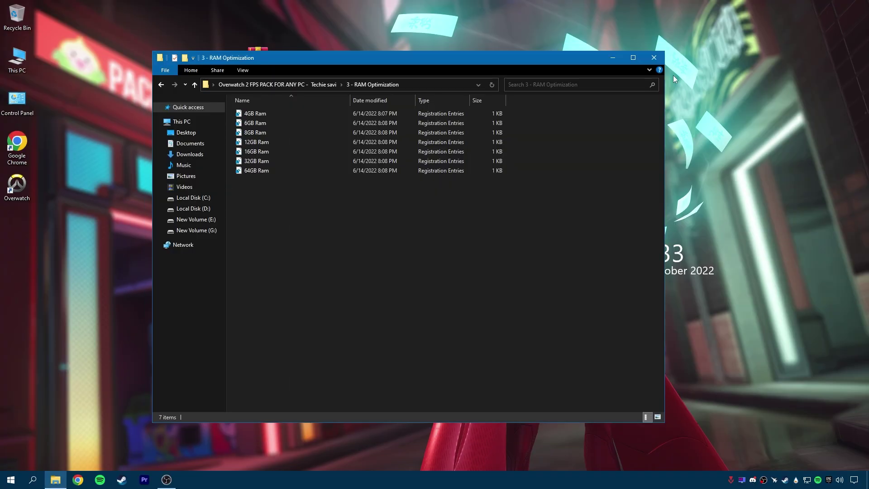
- Merge the 32GB Ram registration file into the registry
click(266, 161)
right_click(268, 159)
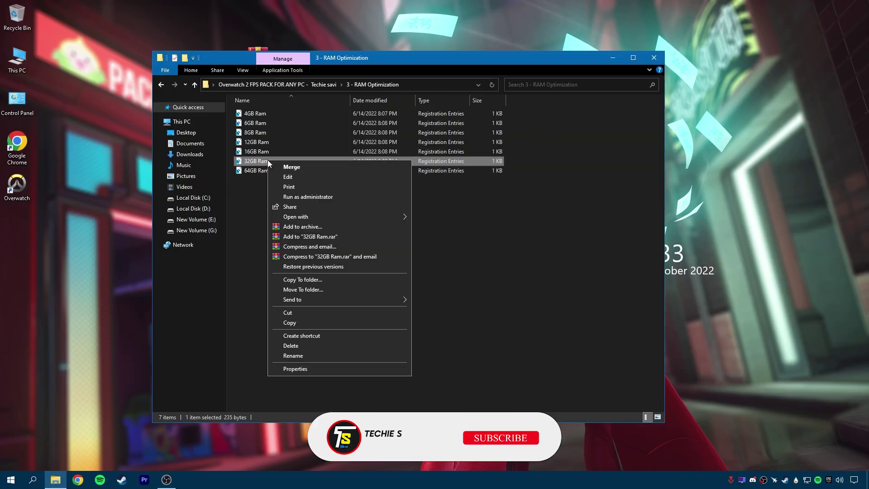
click(287, 166)
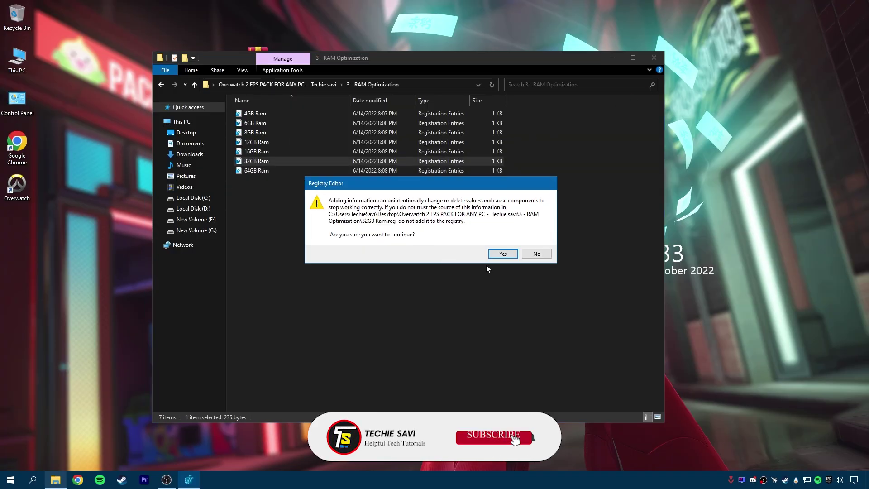
click(504, 254)
click(535, 244)
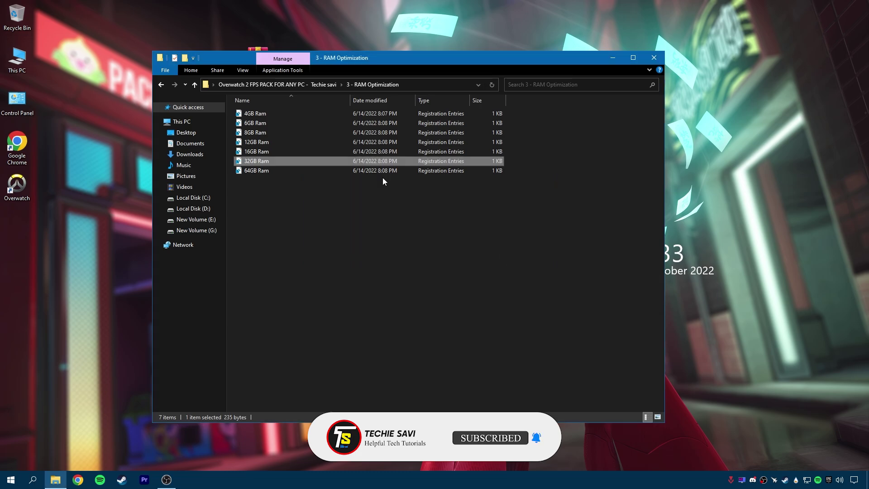
- Run FilterKeysSetter as administrator from the pack's "4 - Input Delay FIX" folder
click(303, 86)
click(283, 143)
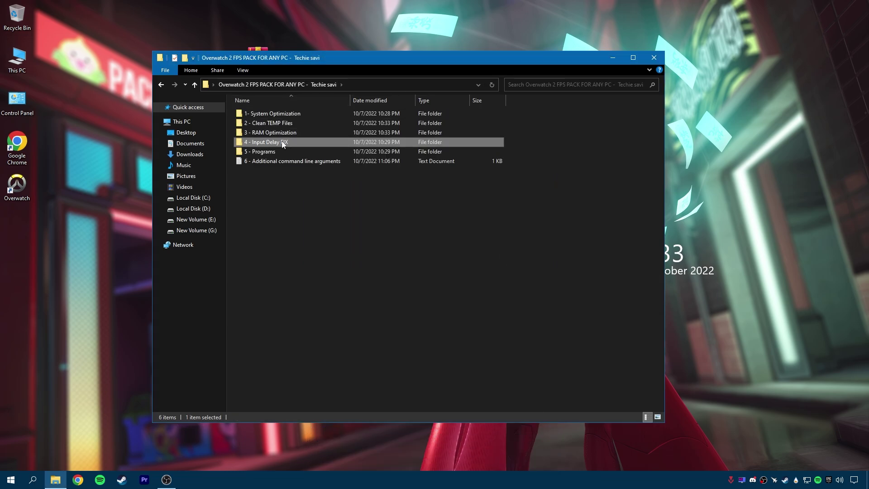
double_click(287, 142)
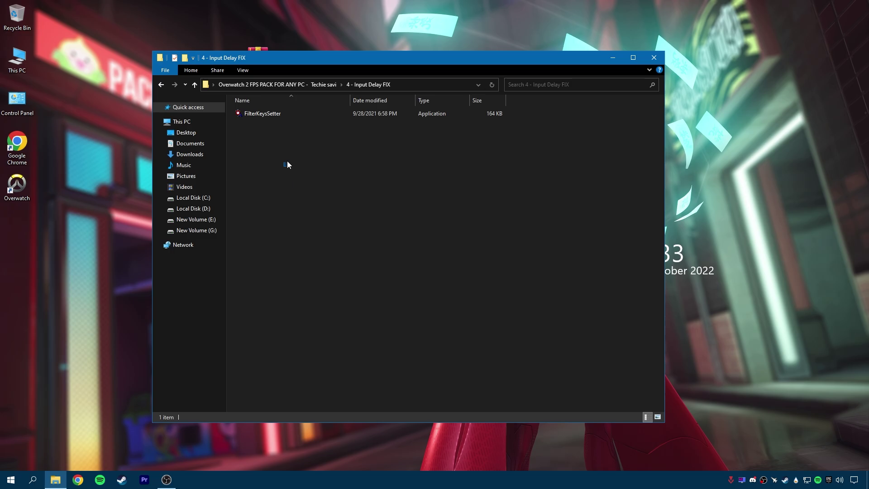
right_click(280, 116)
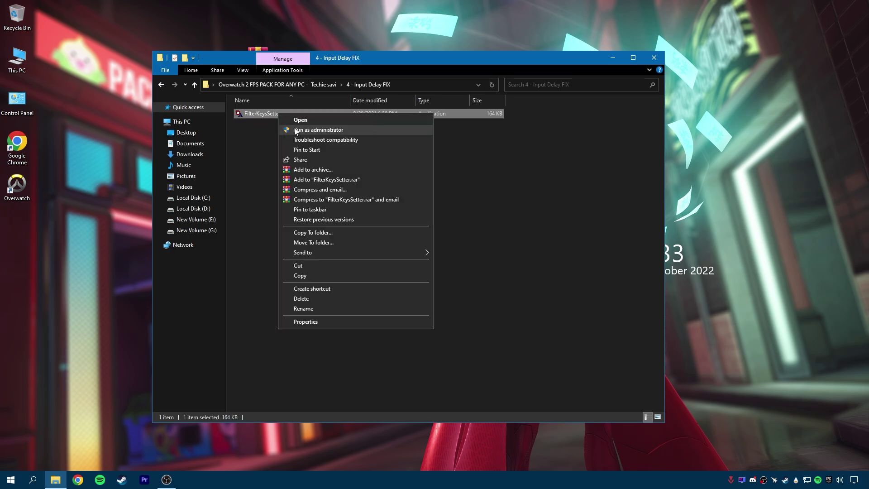
click(296, 130)
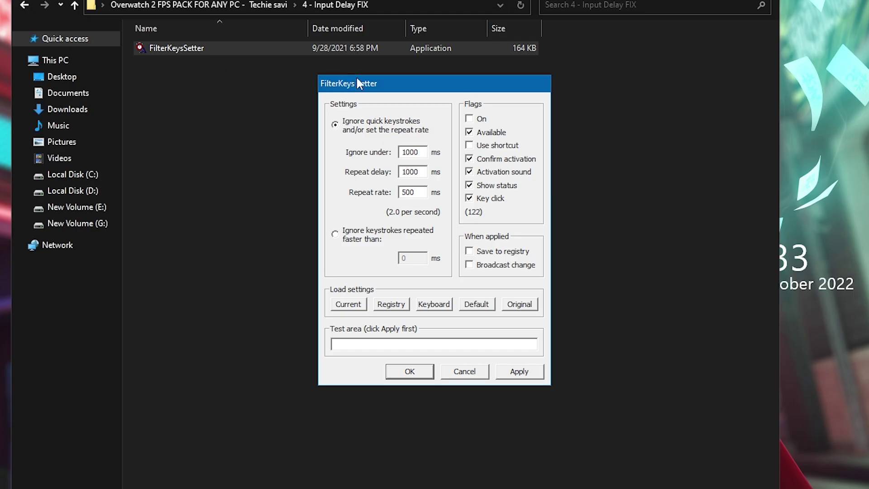
drag(357, 83, 330, 83)
- Set the FilterKeys ignore-under time to 300 ms, the repeat delay to 150 ms and the repeat rate to 100 ms
double_click(392, 152)
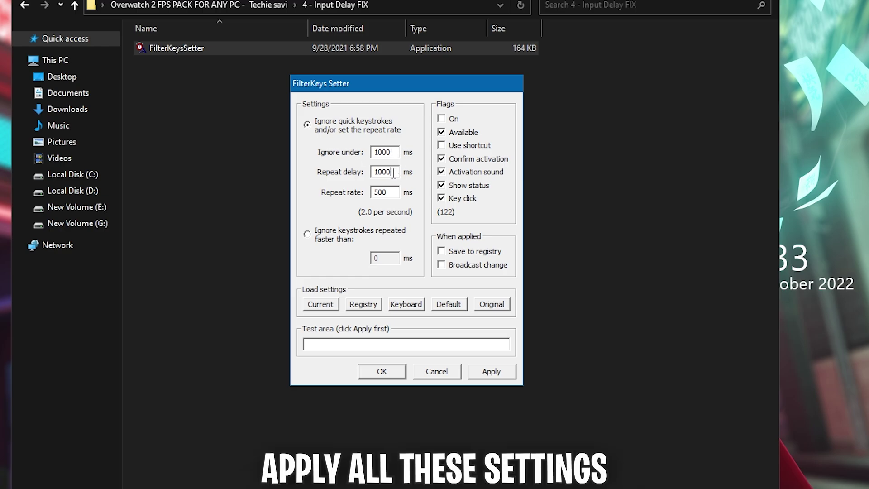
double_click(393, 173)
double_click(392, 151)
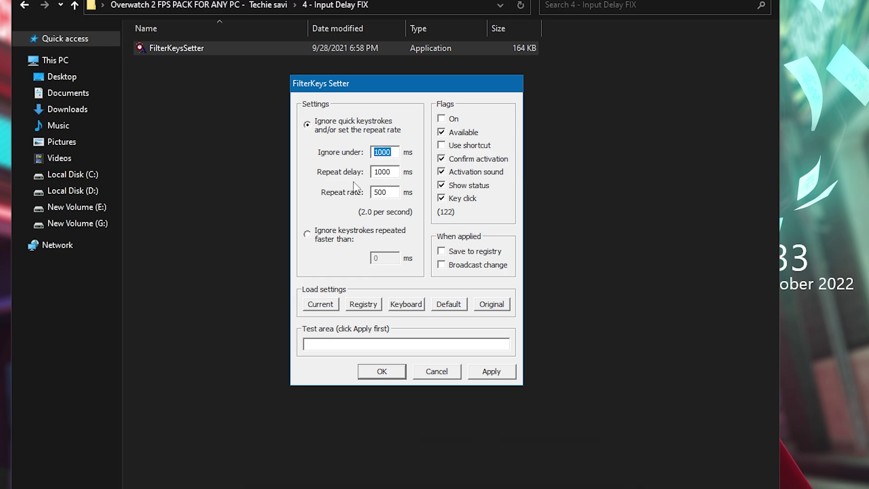
text(300)
key(Tab)
text(1)
key(Tab)
text(1)
drag(395, 195, 345, 194)
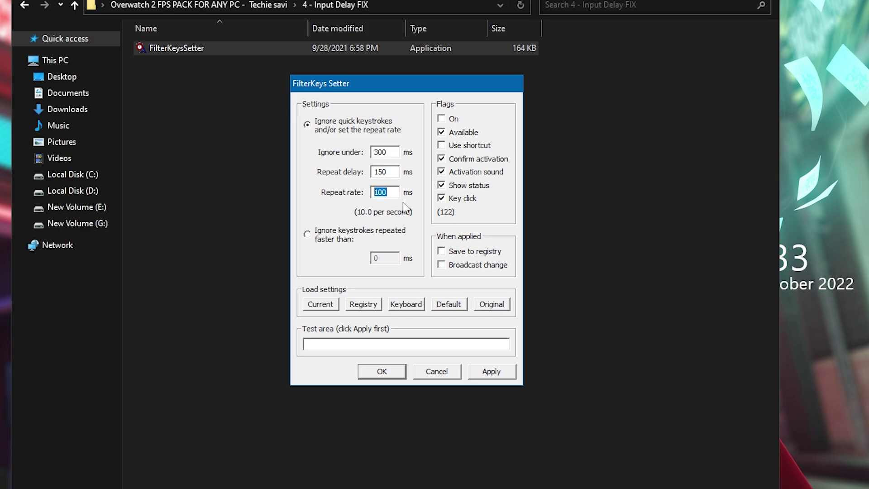
- Turn off the Confirm activation, Activation sound, Show status and Key click flags, then apply the FilterKeys settings and close the tool
click(442, 159)
click(442, 172)
click(442, 185)
click(442, 198)
click(498, 376)
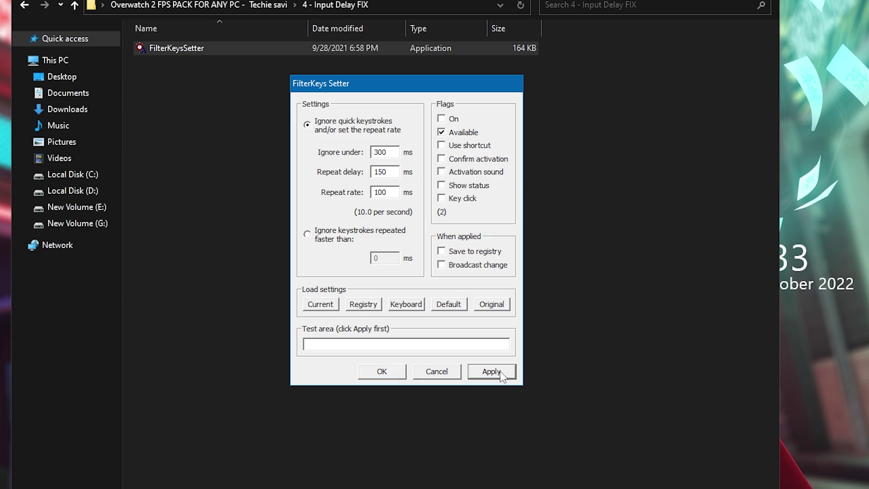
click(385, 372)
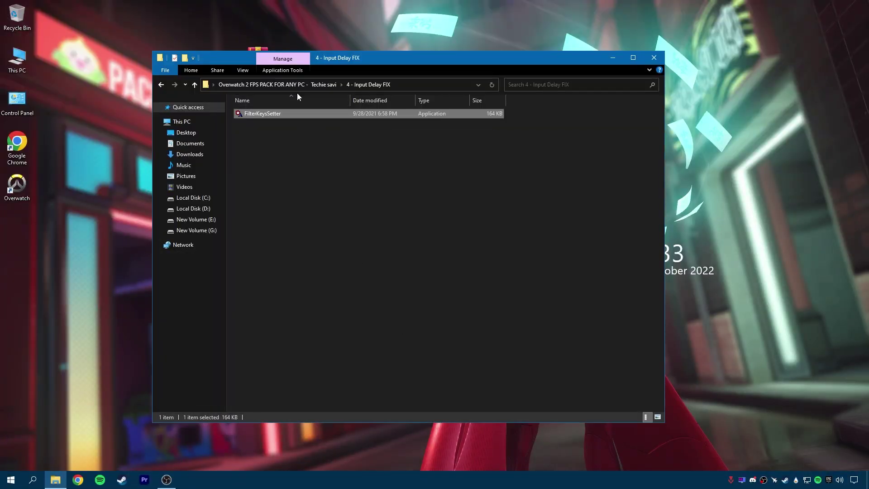
- Open the FPS pack's "5 - Programs" folder
click(295, 86)
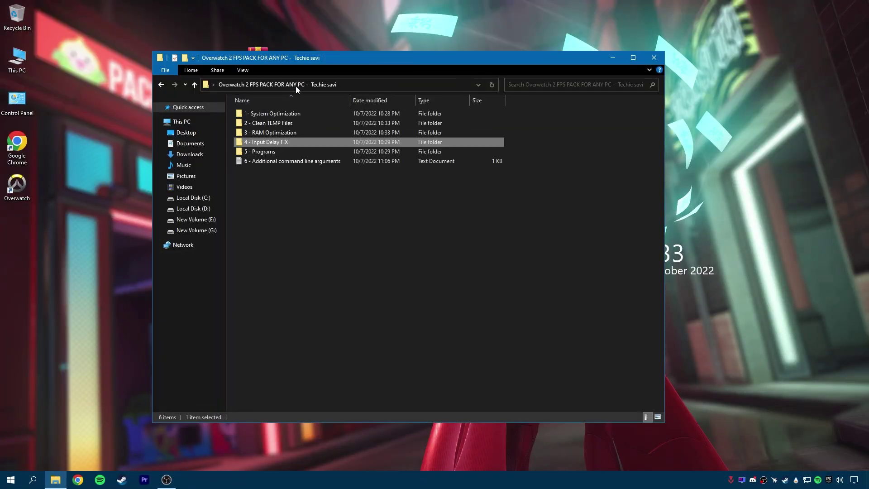
click(257, 157)
right_click(273, 155)
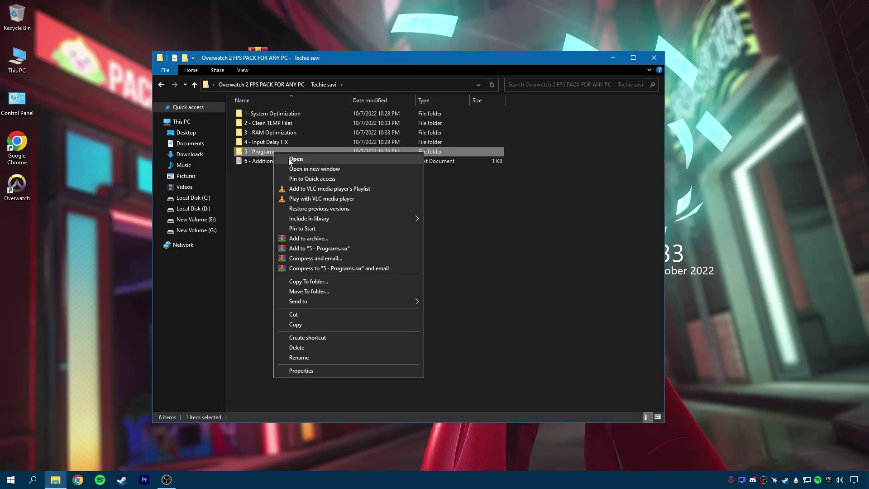
click(289, 158)
drag(275, 172, 289, 111)
click(316, 159)
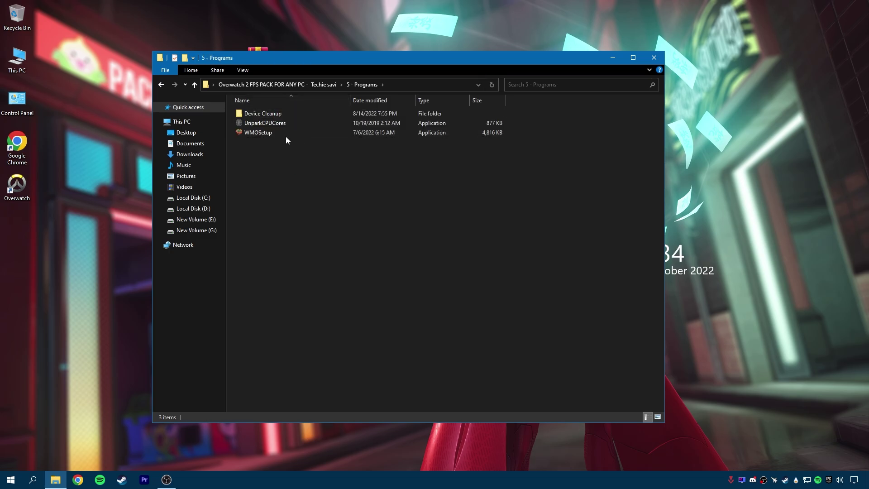
- Run the x64 version of DeviceCleanup as administrator from the Device Cleanup folder
double_click(272, 114)
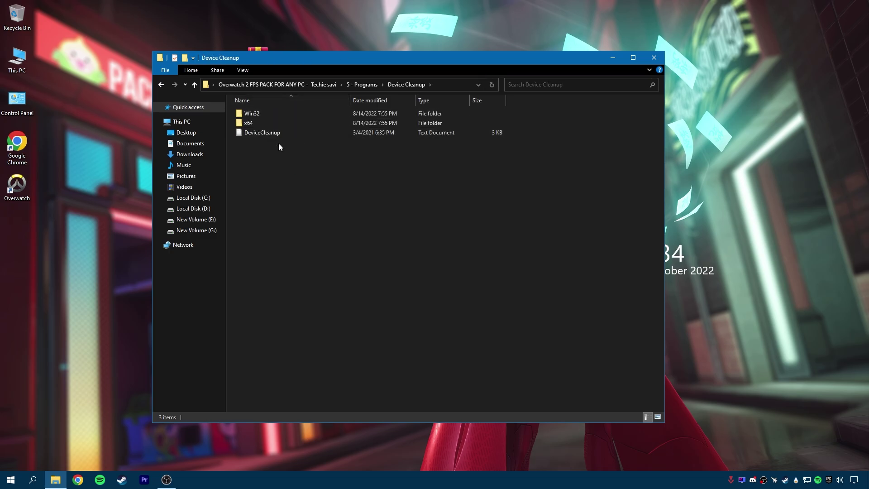
click(251, 123)
double_click(252, 123)
click(257, 114)
right_click(257, 114)
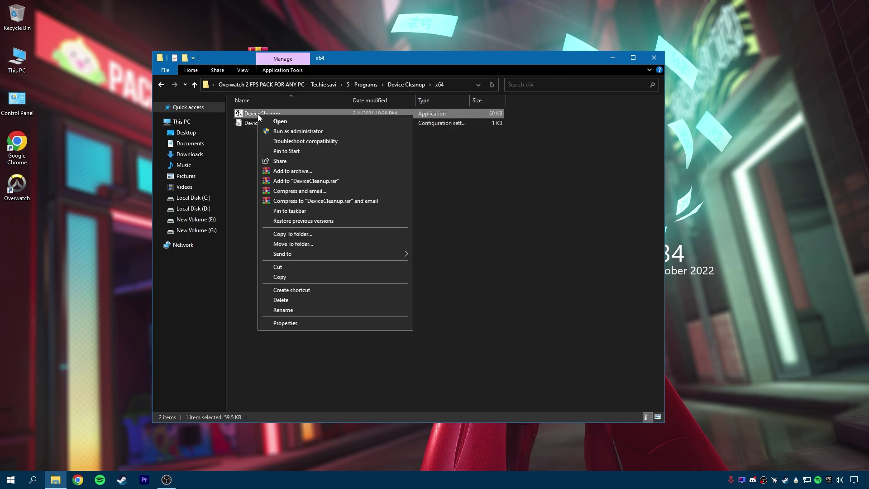
click(278, 130)
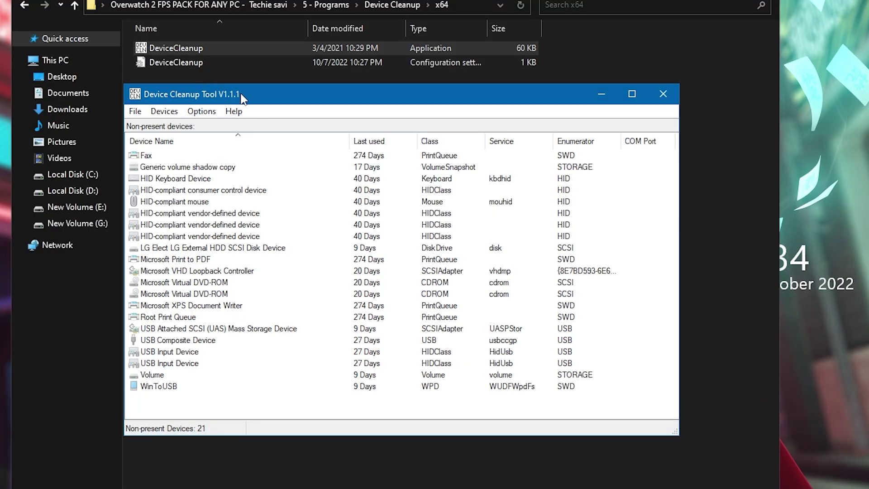
drag(306, 146, 319, 144)
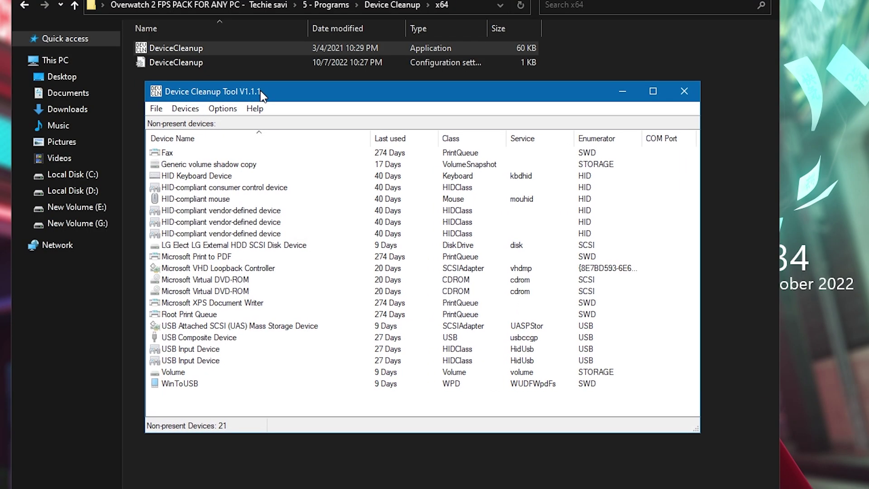
- Remove all non-present devices in Device Cleanup Tool and close it
click(185, 109)
click(209, 123)
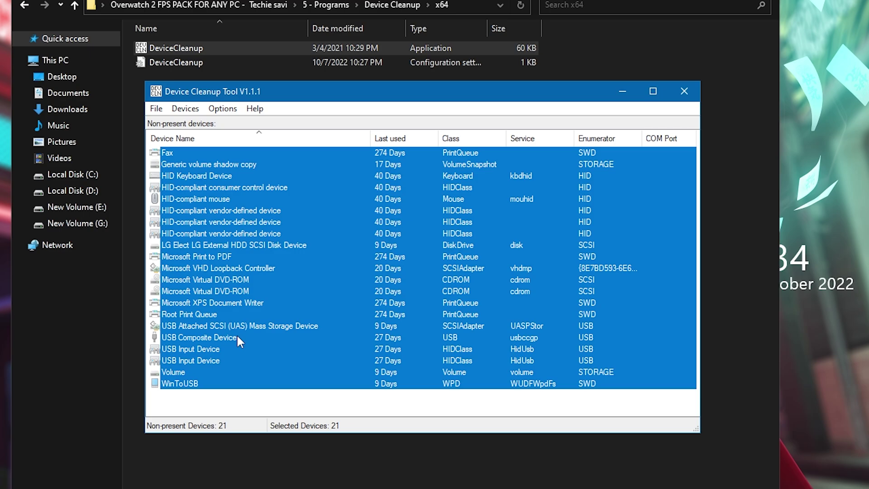
click(185, 108)
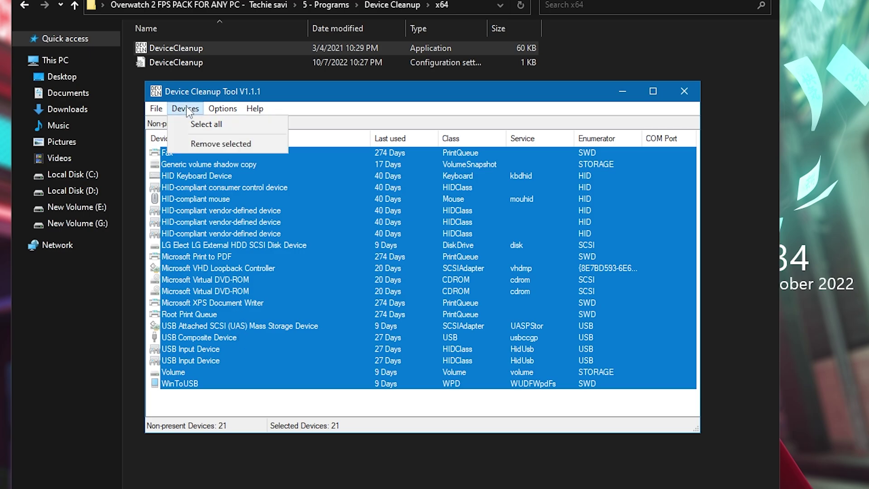
click(211, 142)
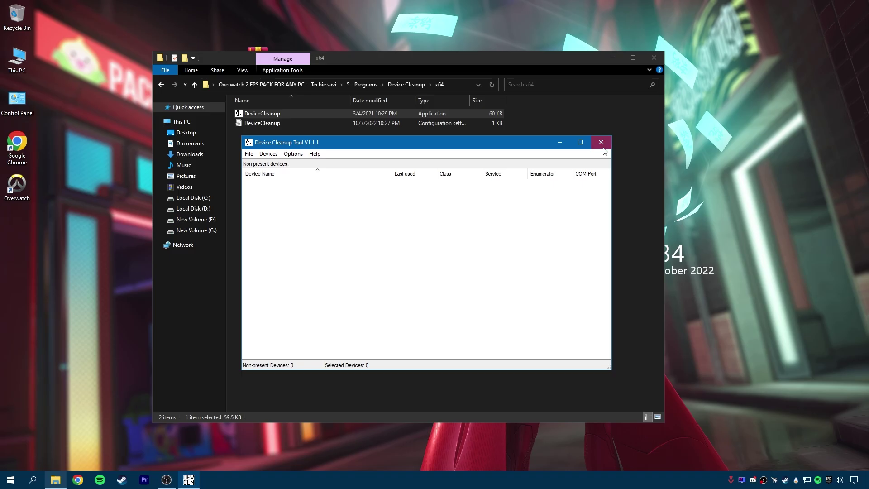
click(684, 91)
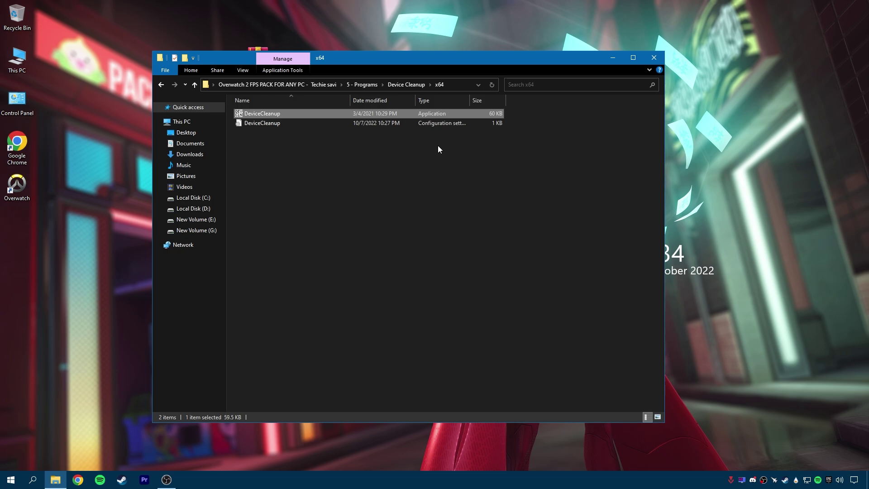
- Run UnparkCPUCores as administrator from the "5 - Programs" folder
click(363, 84)
click(260, 126)
right_click(277, 123)
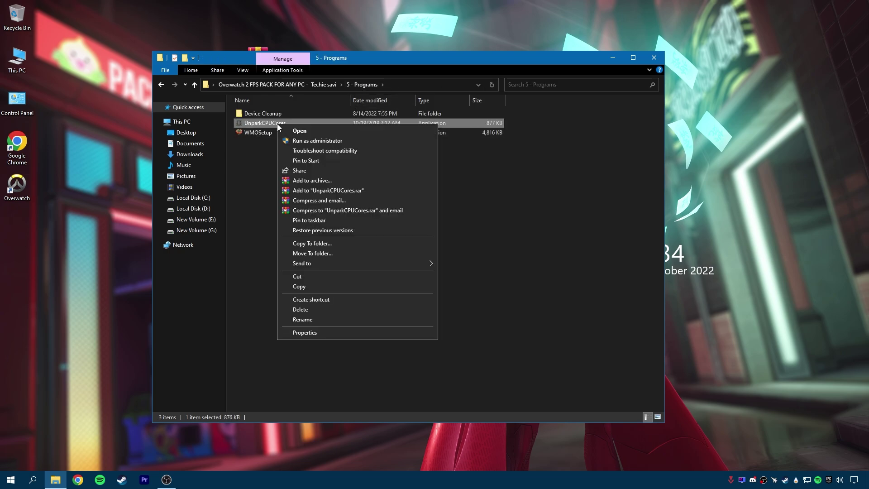
click(295, 141)
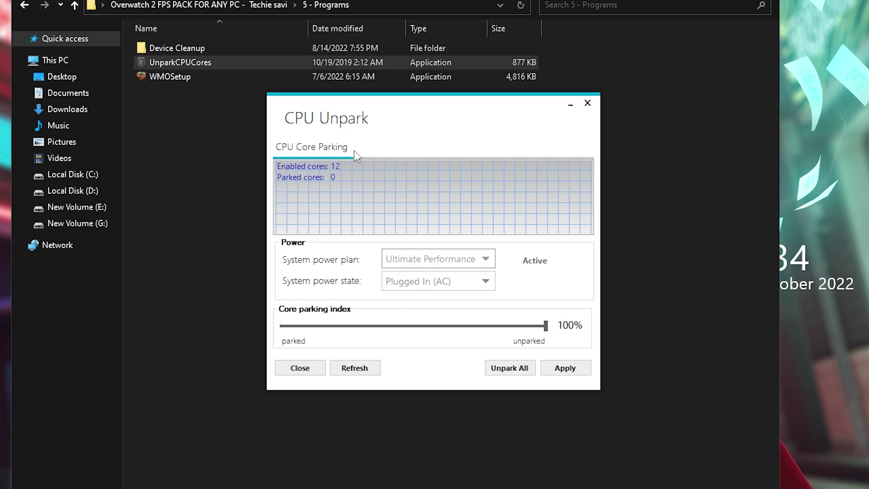
- Unpark all CPU cores for the Ultimate Performance power plan and apply the changes
click(458, 259)
click(451, 294)
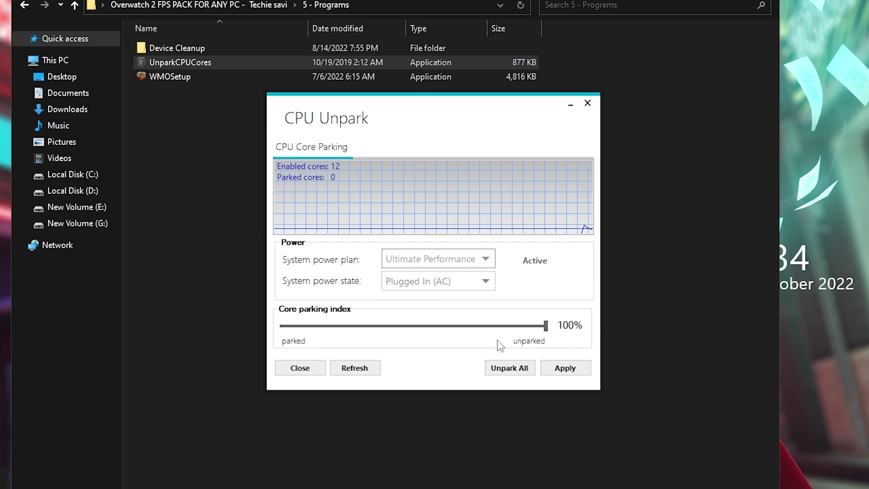
click(512, 369)
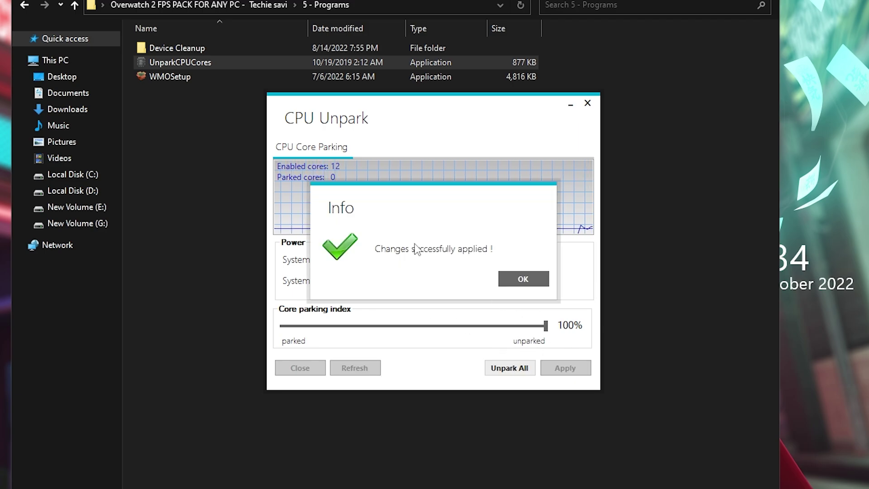
click(528, 285)
click(566, 368)
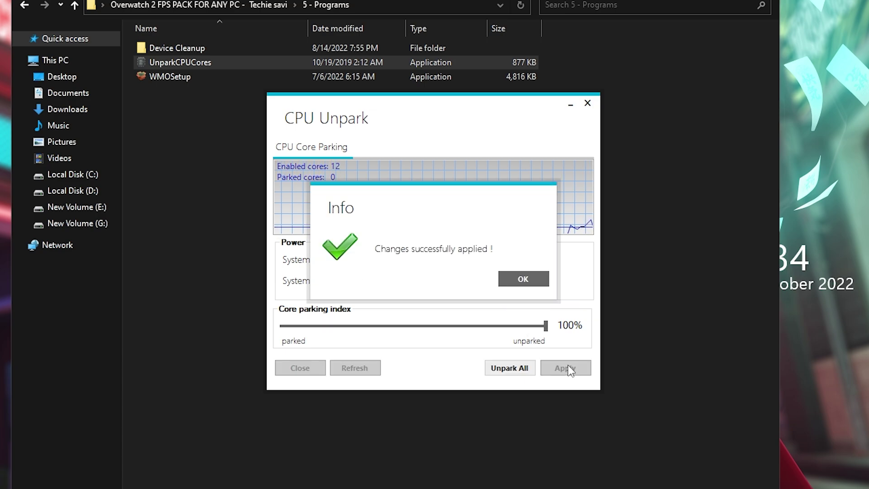
- Close CPU Unpark and launch the WMOSetup installer from the "5 - Programs" folder
click(526, 277)
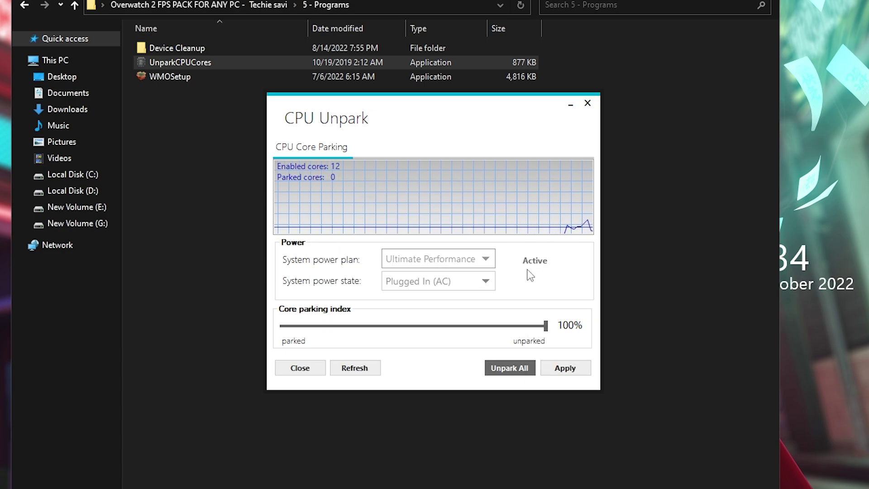
click(587, 104)
right_click(252, 132)
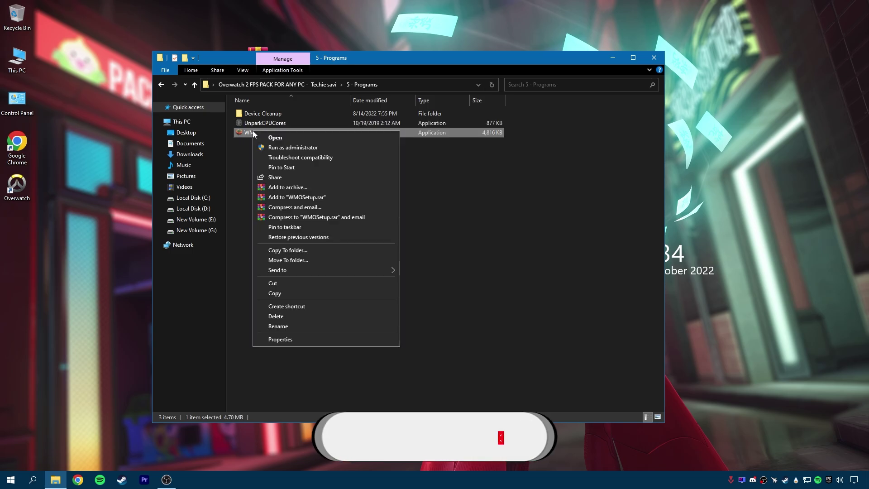
click(283, 138)
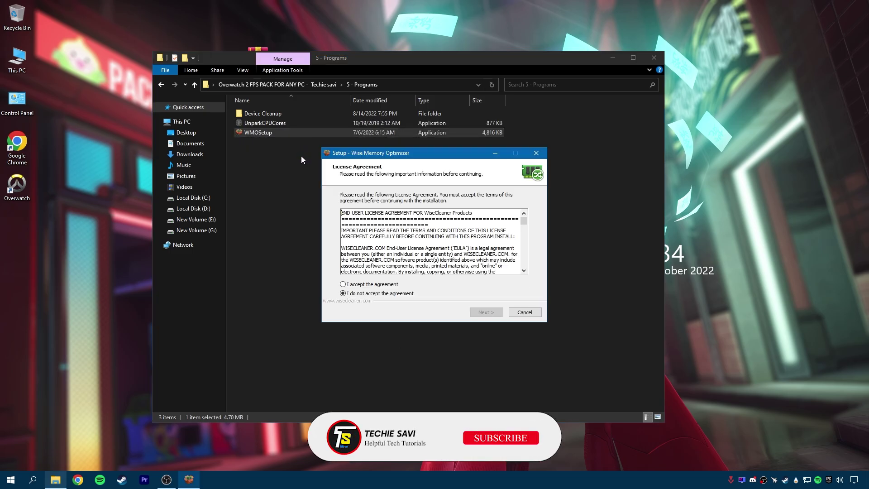
- Install Wise Memory Optimizer in the default folder, accepting the license agreement, and launch it on finishing
click(356, 284)
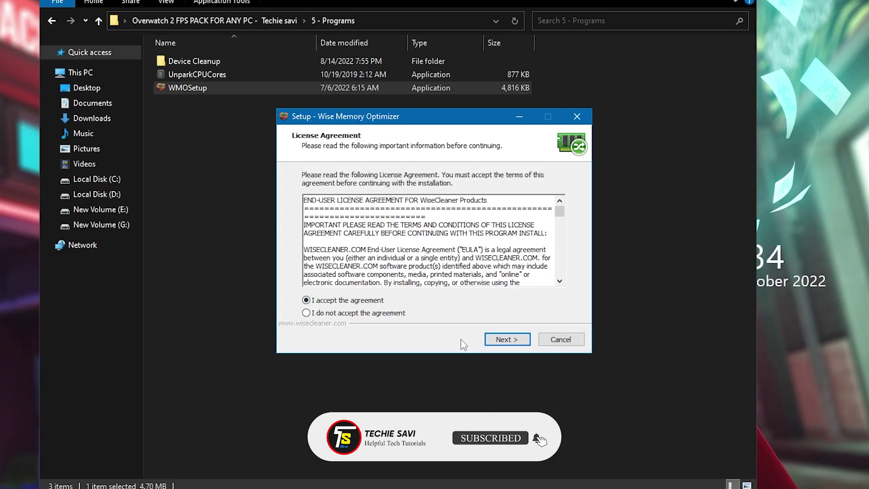
click(487, 313)
click(474, 220)
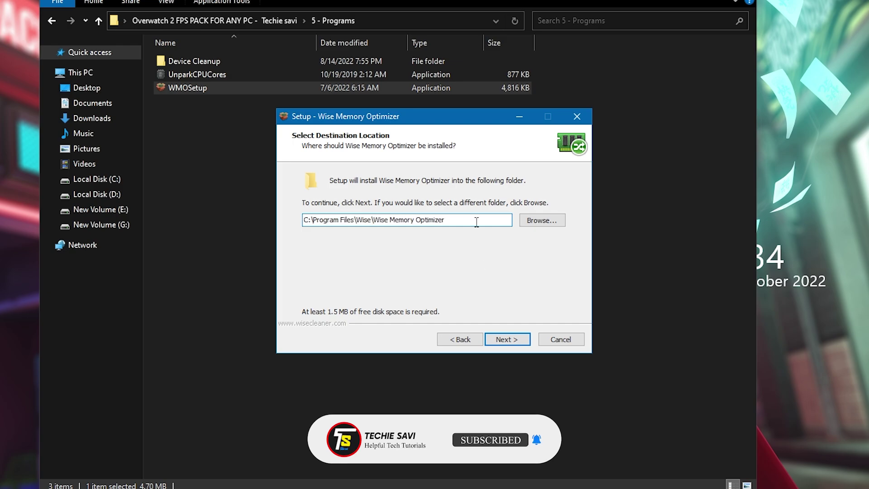
click(508, 341)
click(510, 340)
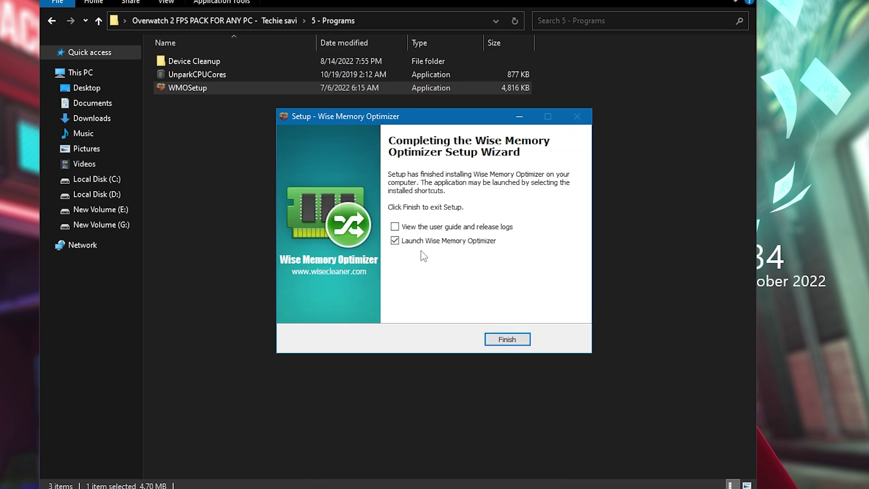
click(507, 339)
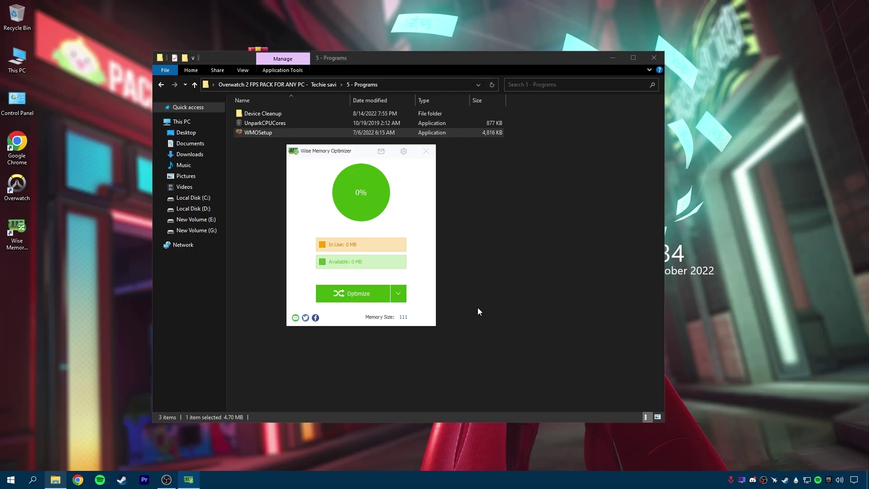
- Optimize the memory with the Free up RAM and Defrag RAM options enabled, and close Wise Memory Optimizer
click(386, 271)
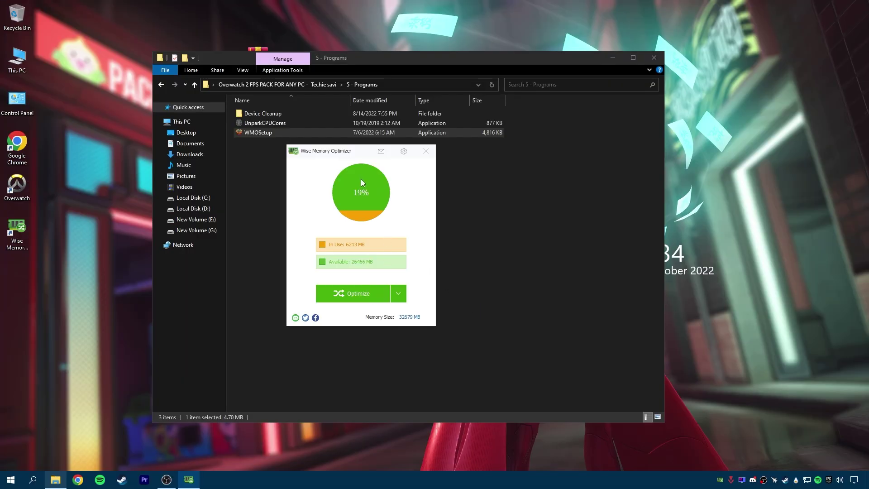
drag(350, 152, 406, 156)
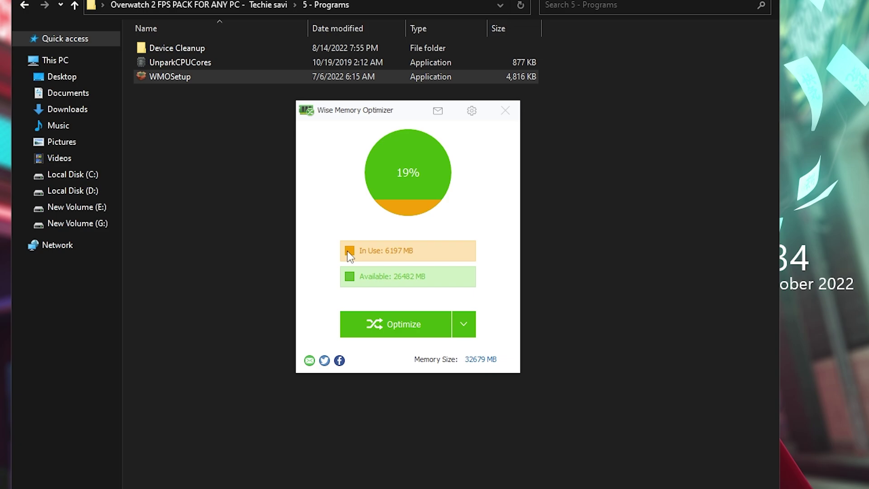
click(466, 324)
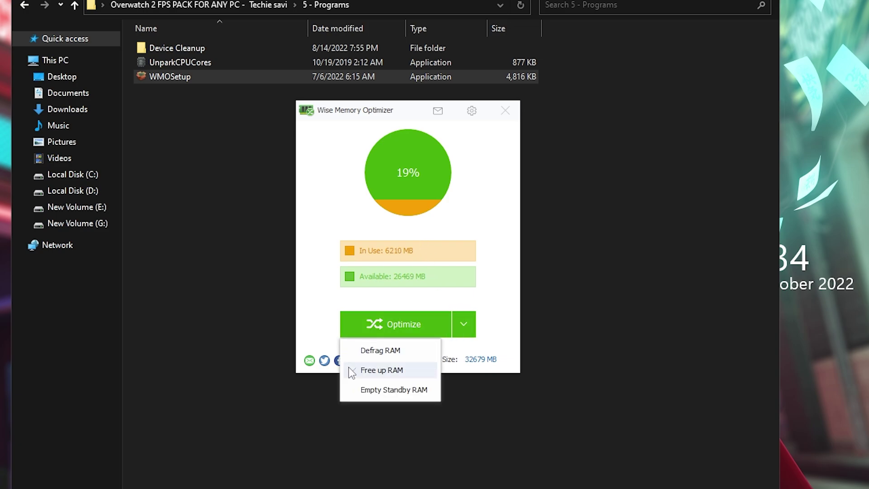
click(386, 369)
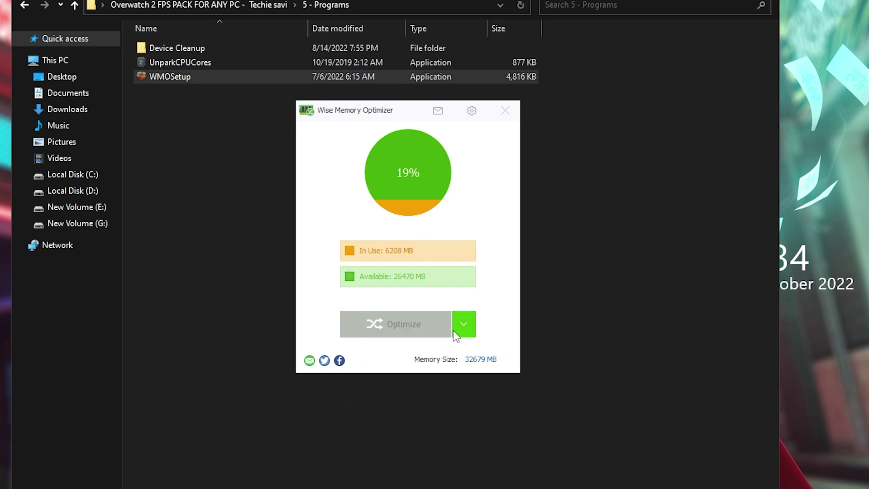
click(454, 333)
click(395, 370)
click(460, 328)
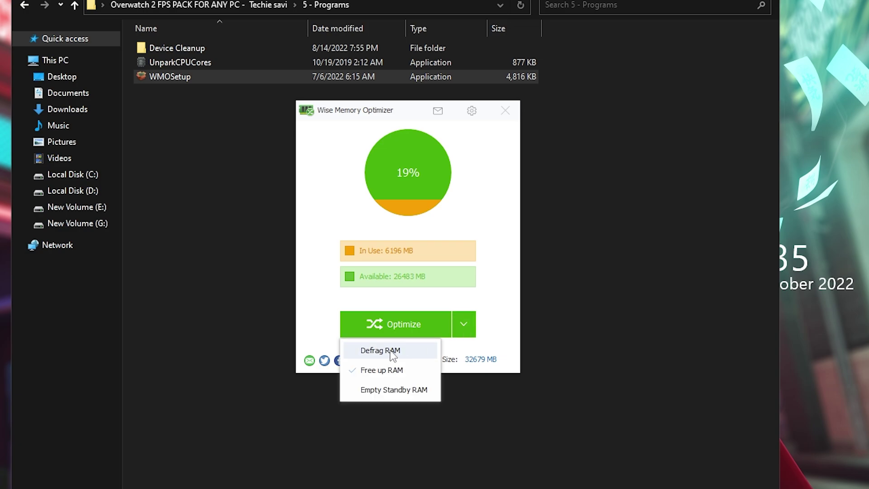
click(392, 351)
click(394, 324)
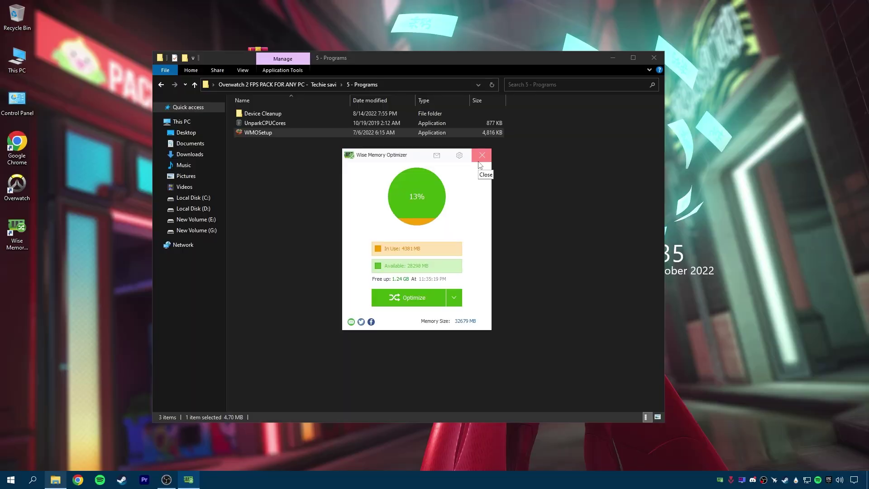
click(506, 111)
- Open "6 - Additional command line arguments" from the main FPS pack folder and select its arguments line
click(273, 85)
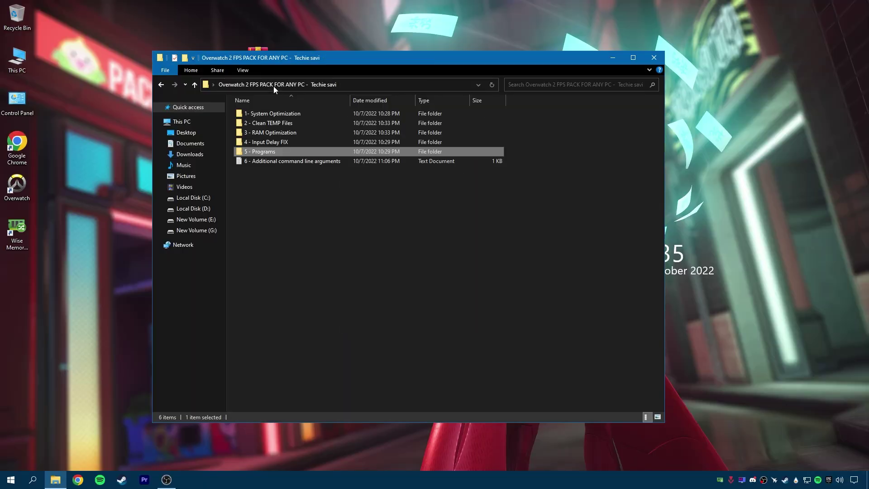
click(302, 162)
right_click(331, 162)
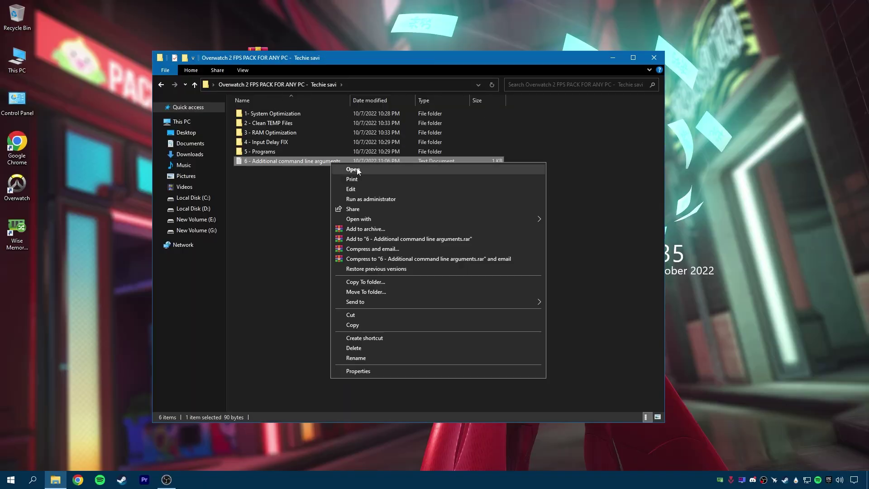
click(348, 168)
drag(358, 143, 167, 142)
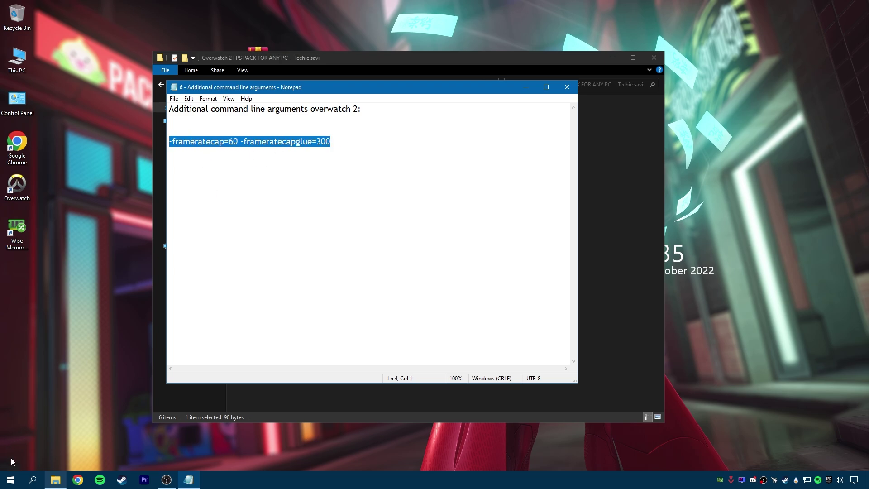
- Search Windows for "Battle.net" and open the launcher
click(32, 479)
text(Batt)
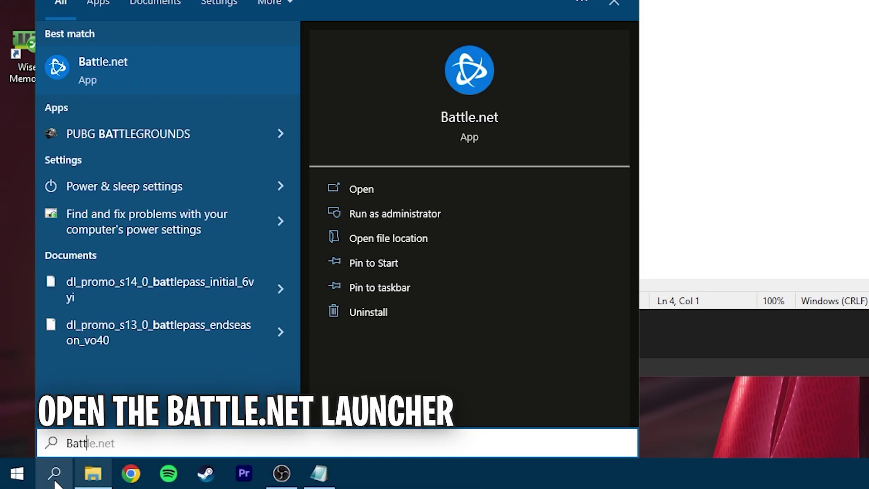
text(le.net)
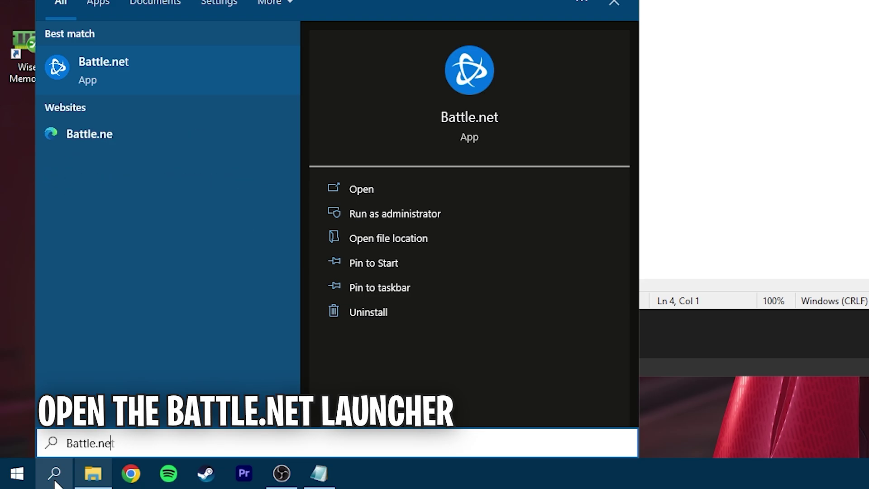
click(89, 69)
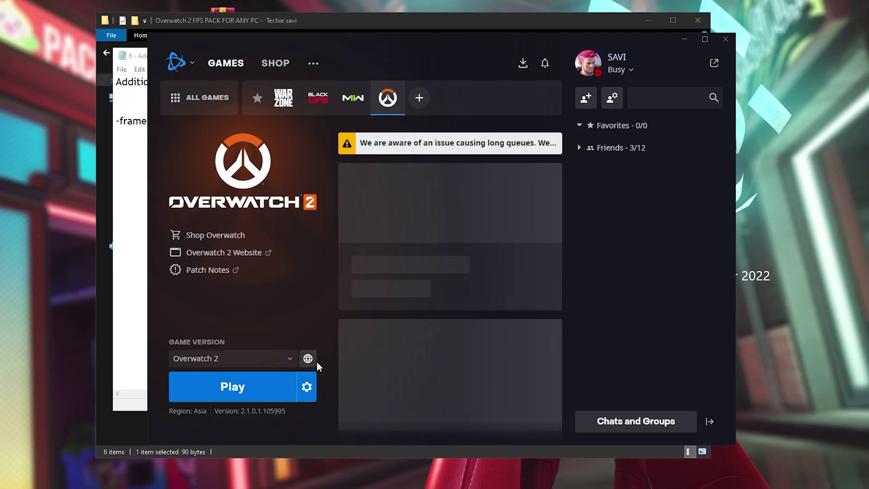
- Open Overwatch 2's game settings and enable additional command line arguments
click(328, 363)
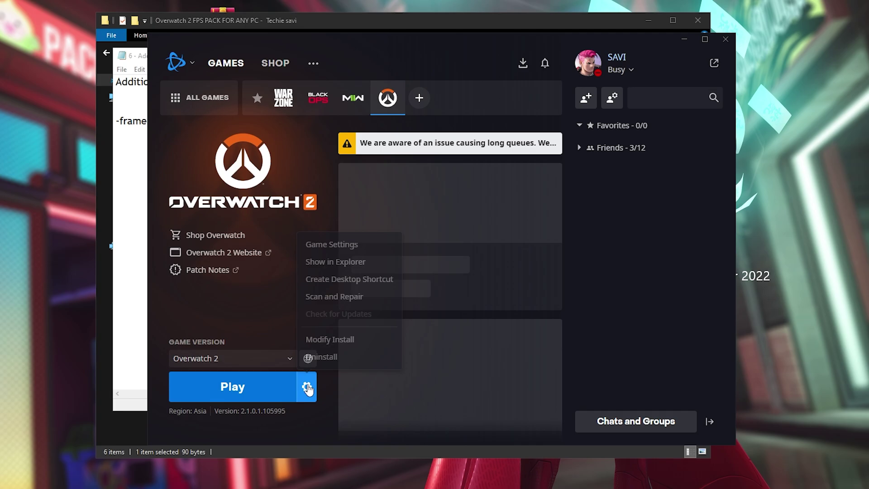
click(335, 243)
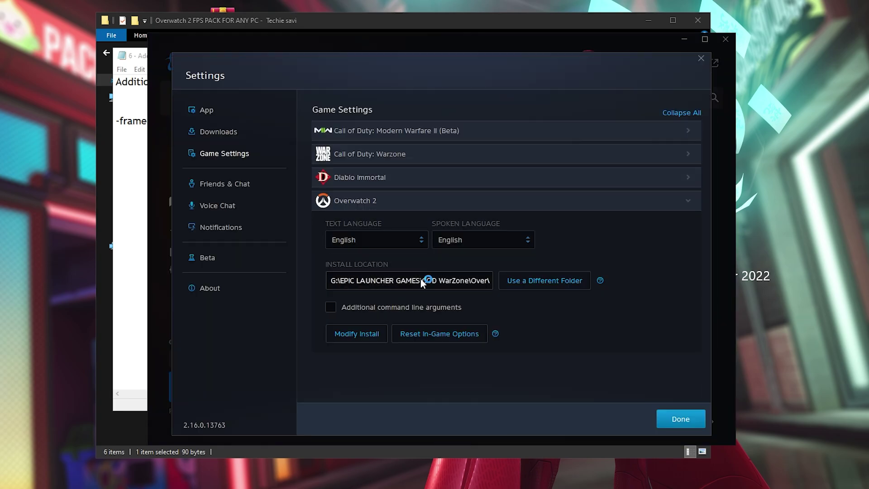
click(350, 201)
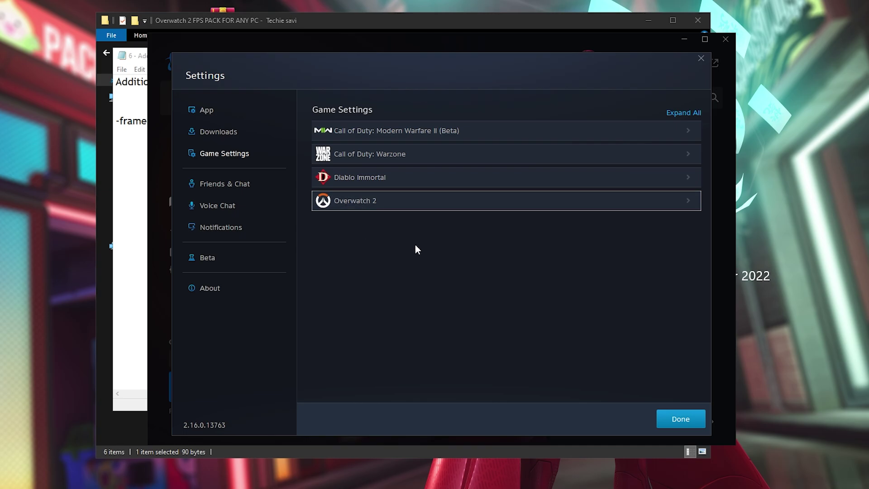
click(355, 198)
click(339, 305)
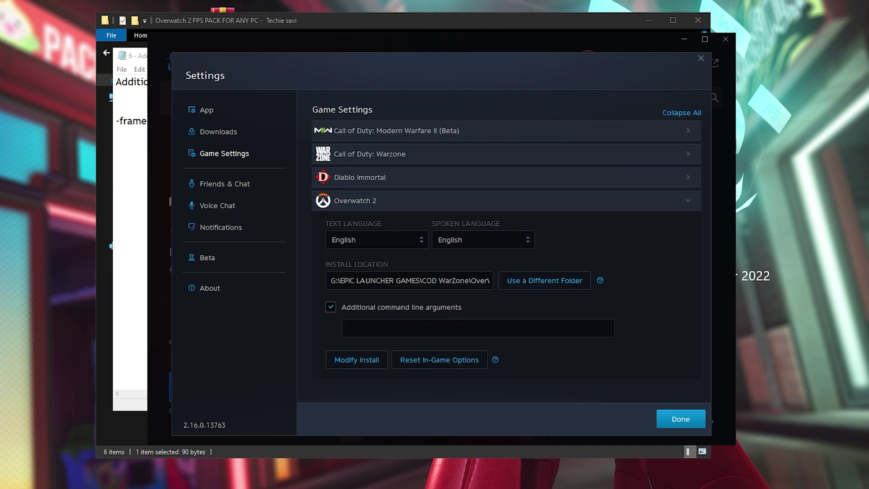
- Copy "-frameratecap=60 -frameratecapglue=300" from the Notepad file and close Notepad
key(alt+Tab)
drag(336, 126, 116, 121)
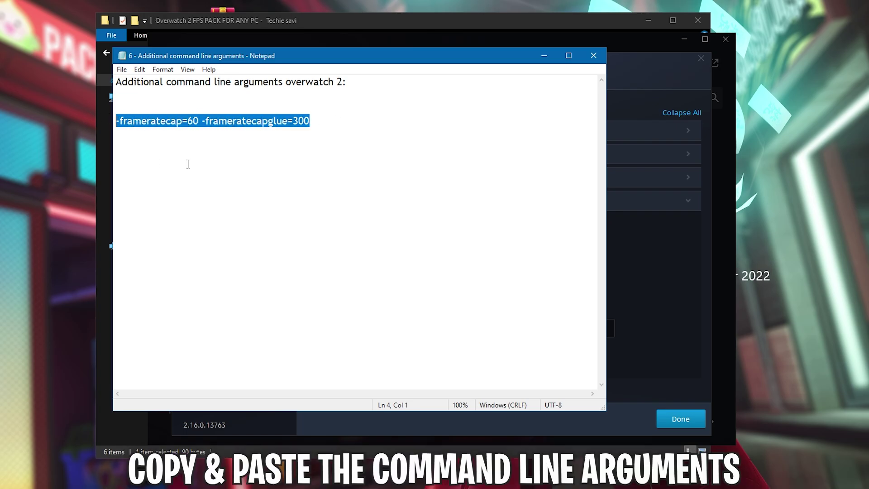
right_click(264, 122)
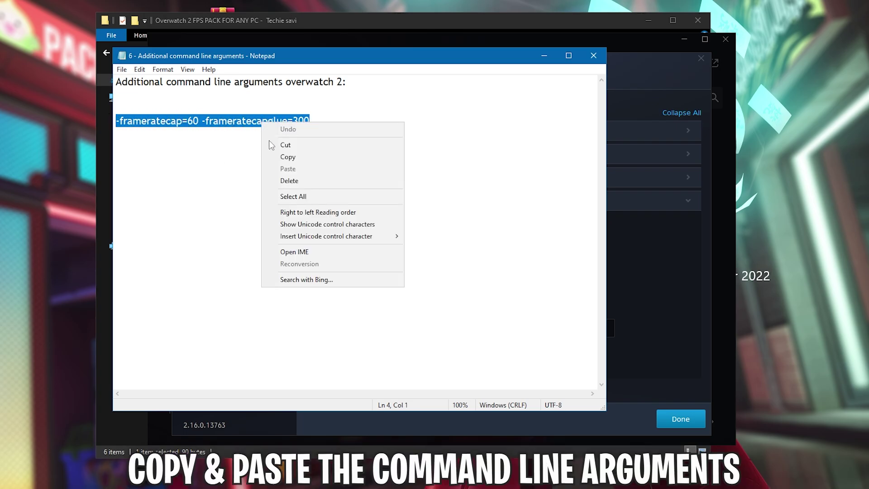
click(290, 158)
click(594, 56)
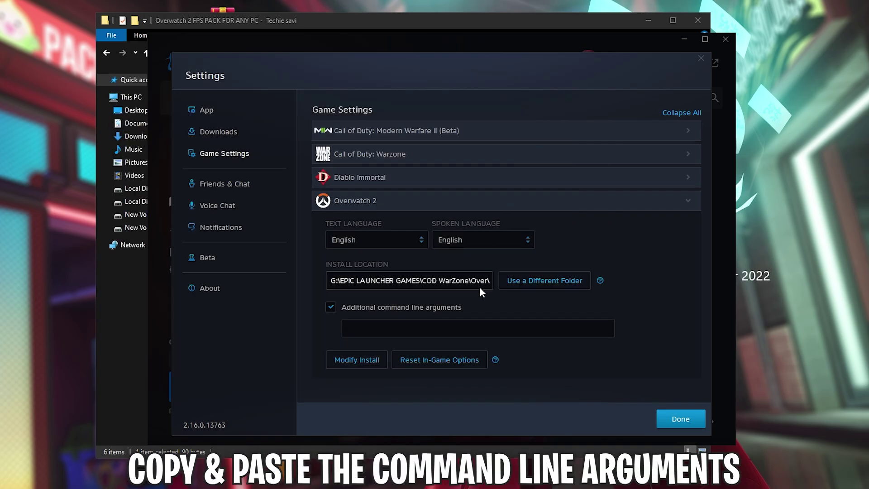
- Paste "-frameratecap=60 -frameratecapglue=300" as Overwatch 2's additional command line arguments and save the settings
right_click(369, 324)
click(395, 356)
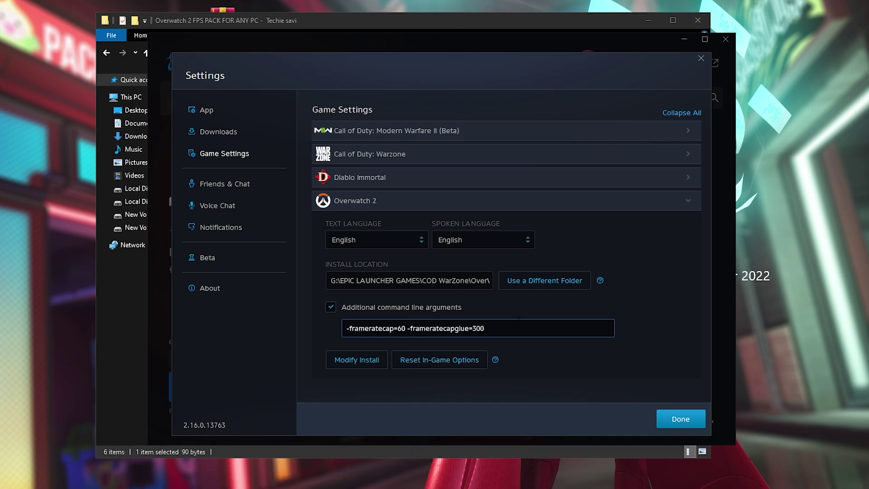
drag(485, 328, 348, 328)
click(486, 328)
click(680, 418)
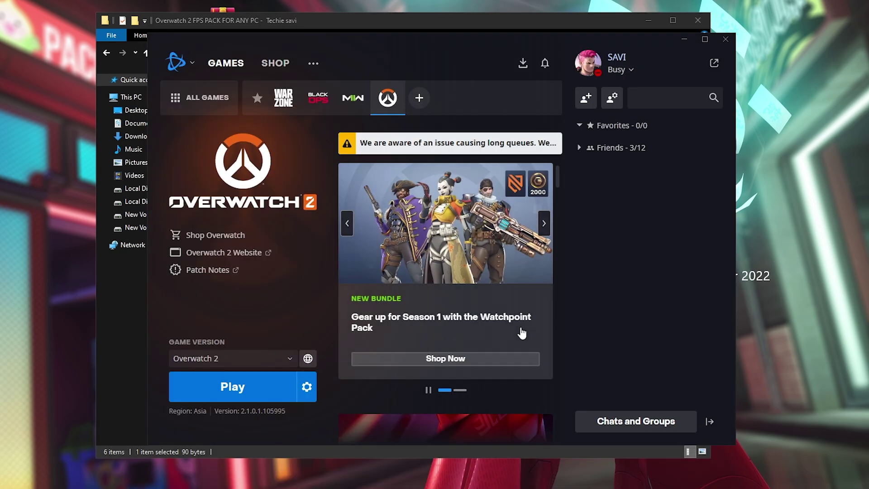
- Reopen Overwatch 2's game settings to check the additional command line arguments, and close the settings
click(316, 388)
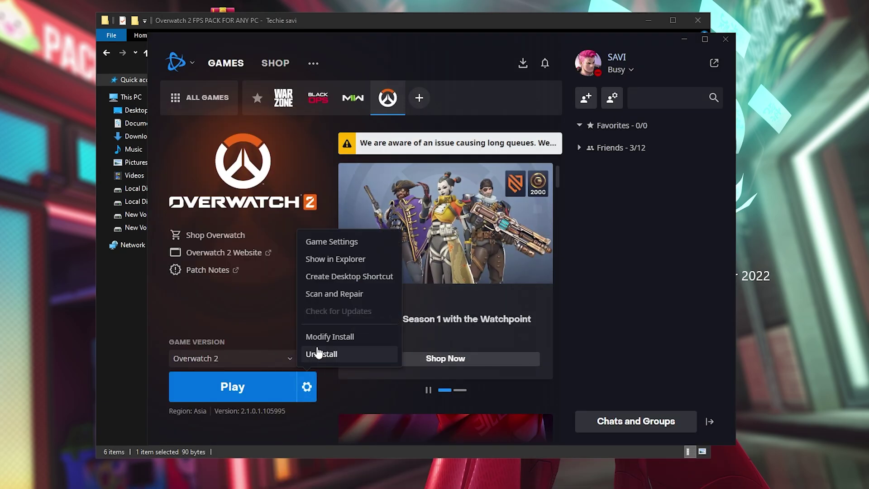
click(323, 245)
click(486, 328)
key(ctrl+a)
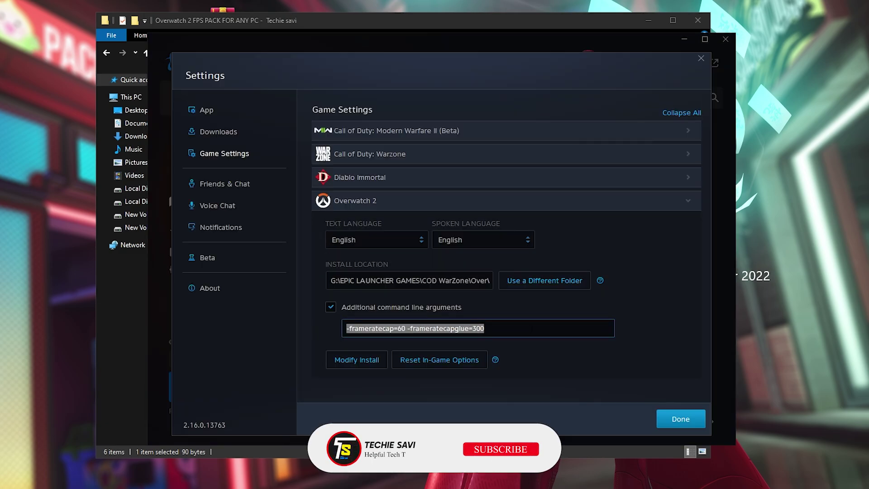
click(486, 329)
click(670, 416)
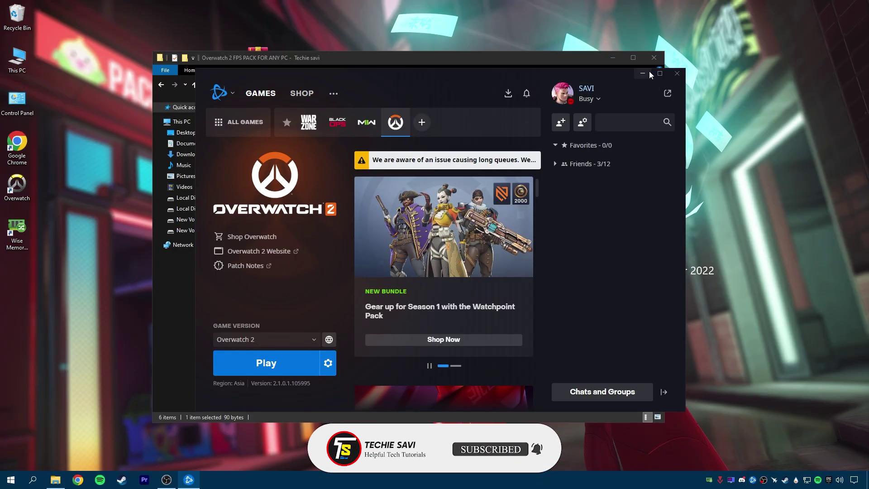
- Minimize the Battle.net launcher and close the FPS pack folder window
click(648, 75)
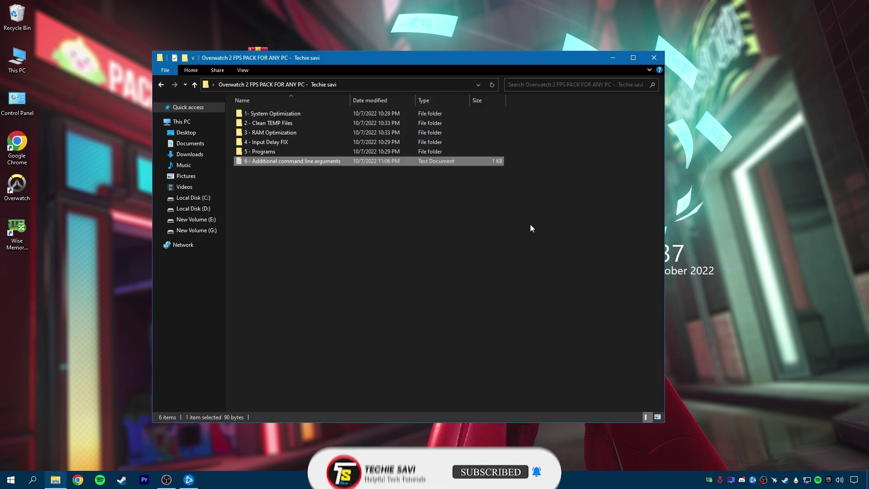
drag(330, 204, 344, 106)
click(387, 196)
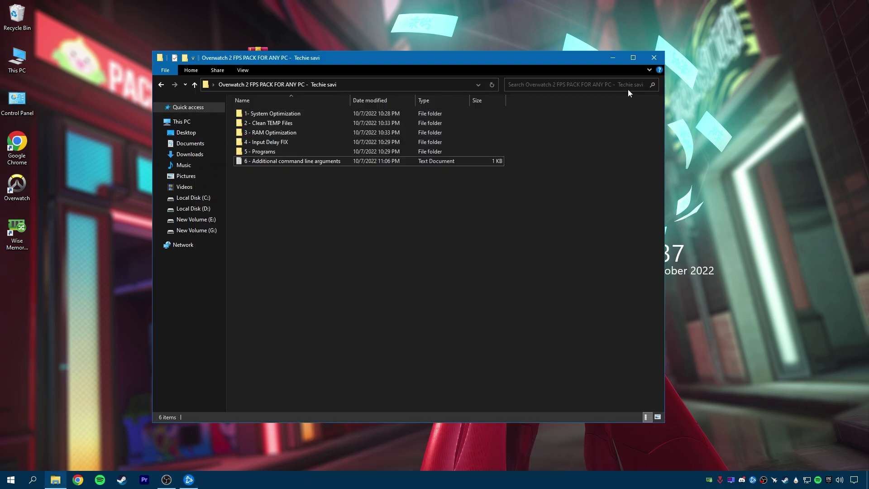
click(653, 58)
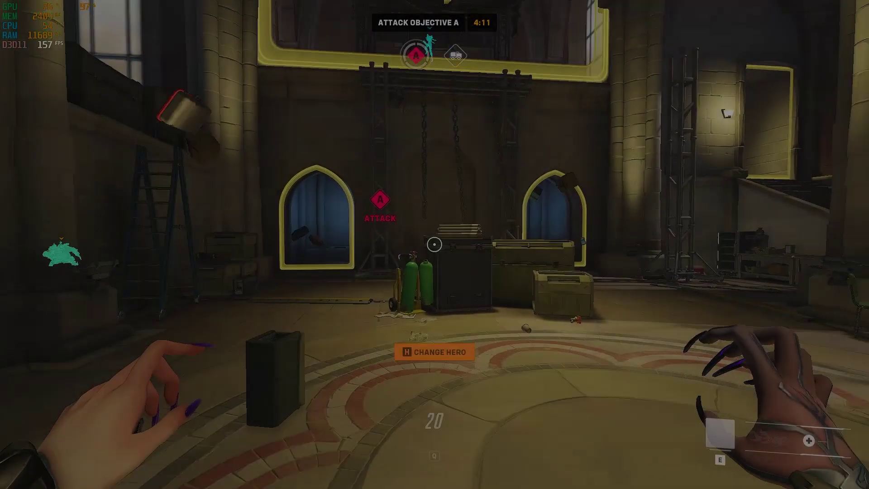
key(w)
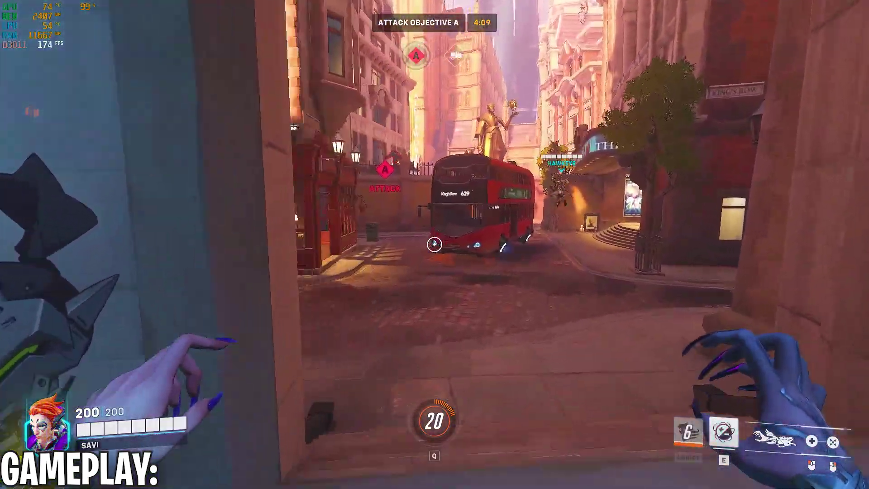
key(e)
right_click(434, 244)
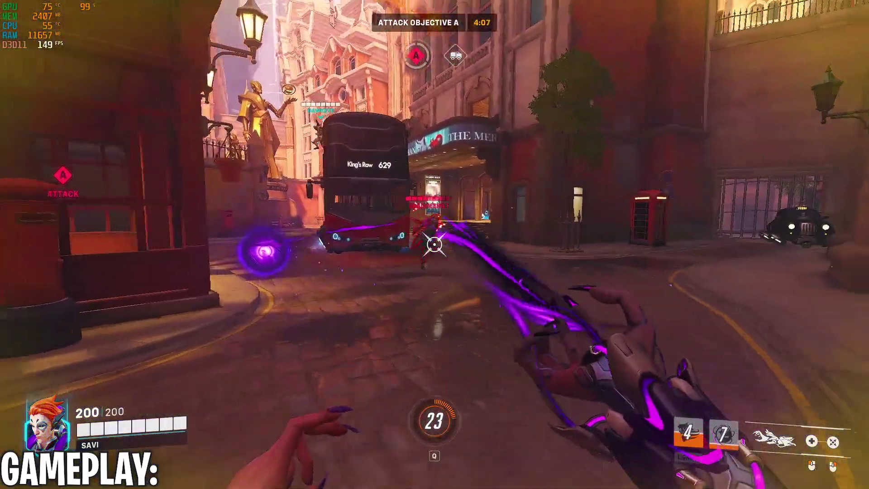
key(s)
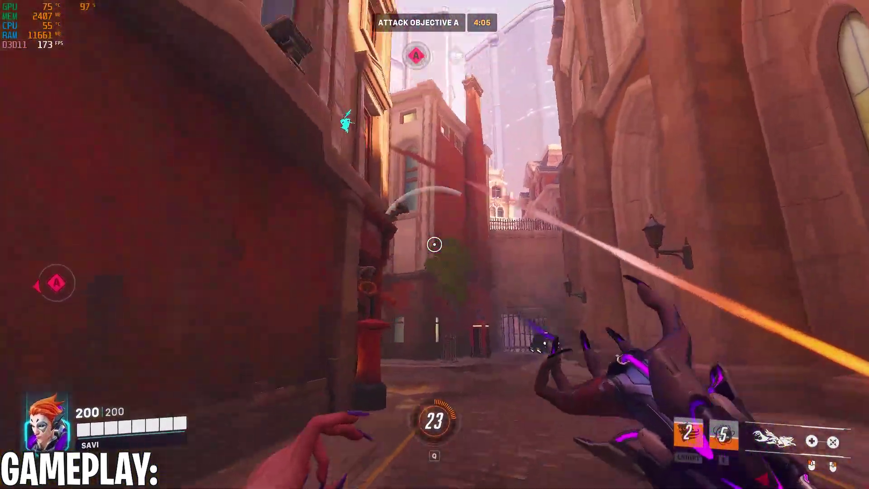
right_click(434, 244)
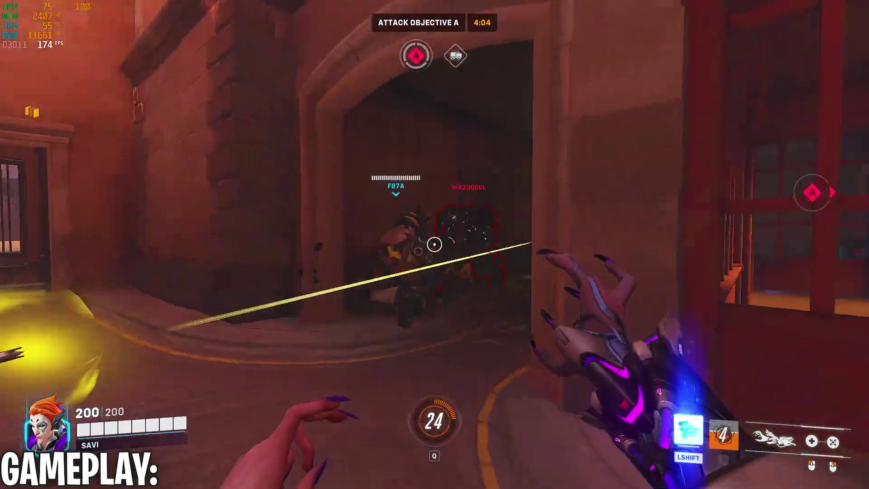
key(w)
right_click(434, 244)
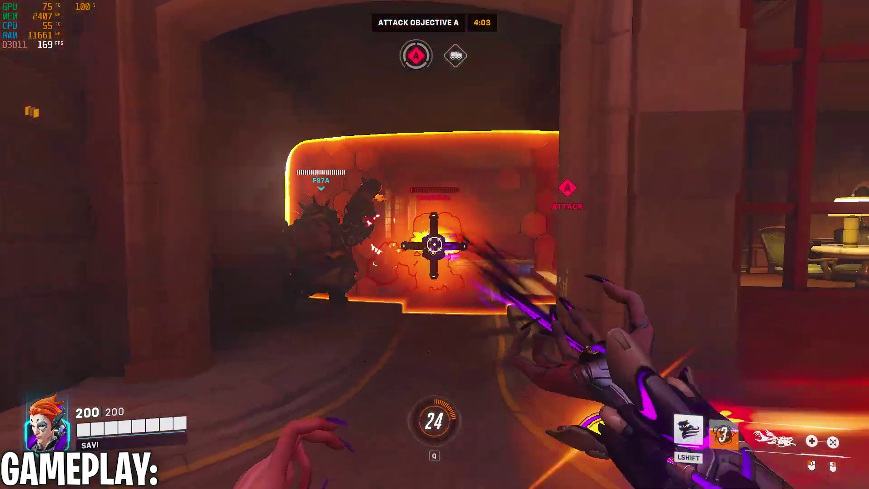
key(w)
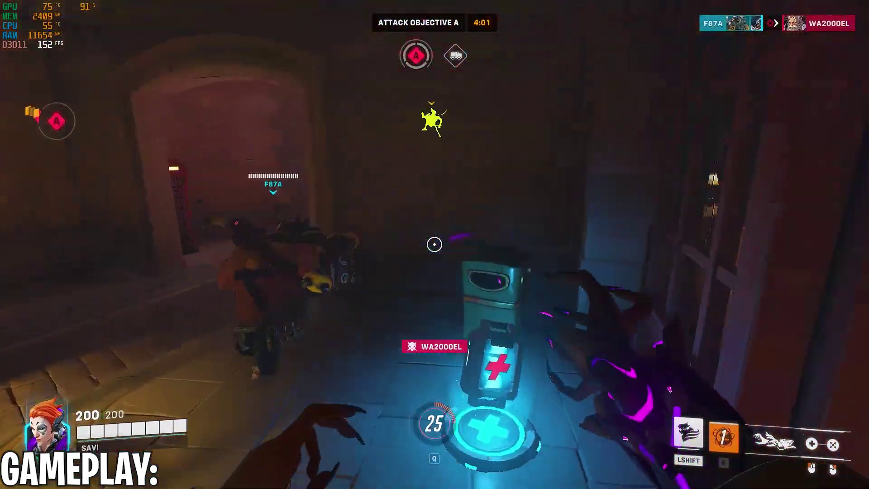
key(w)
click(434, 245)
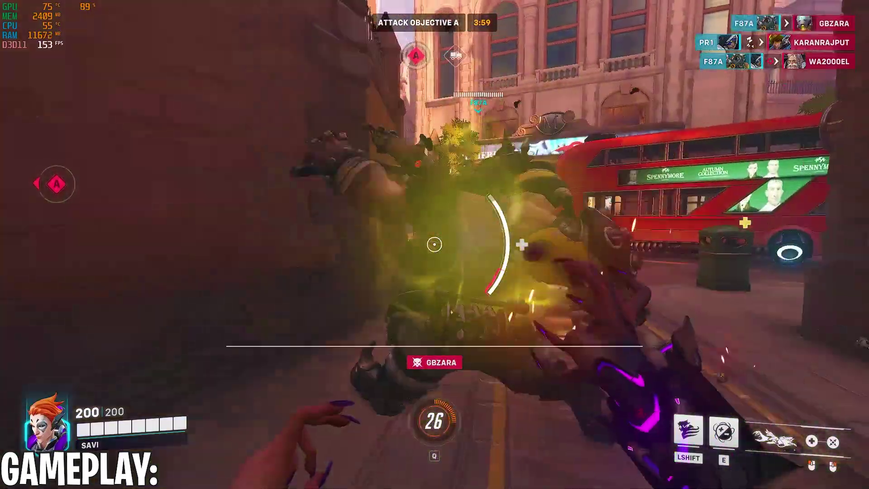
key(e)
right_click(435, 244)
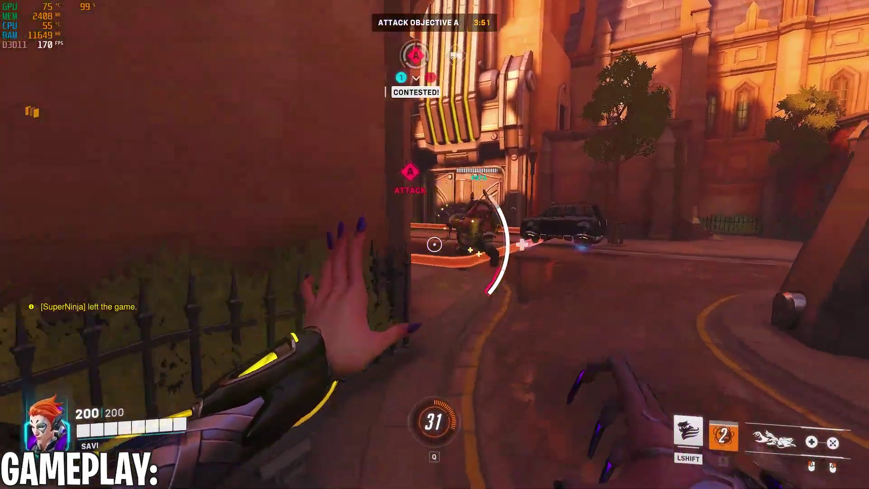
key(w)
key(w)
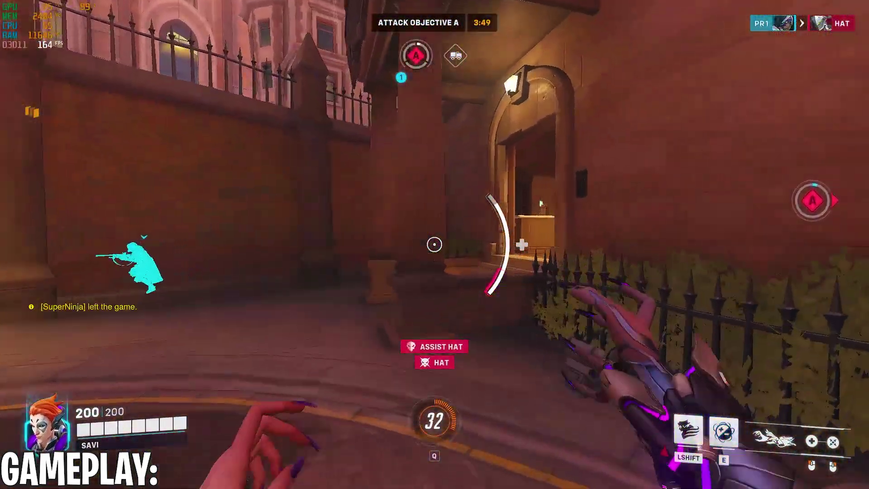
key(w)
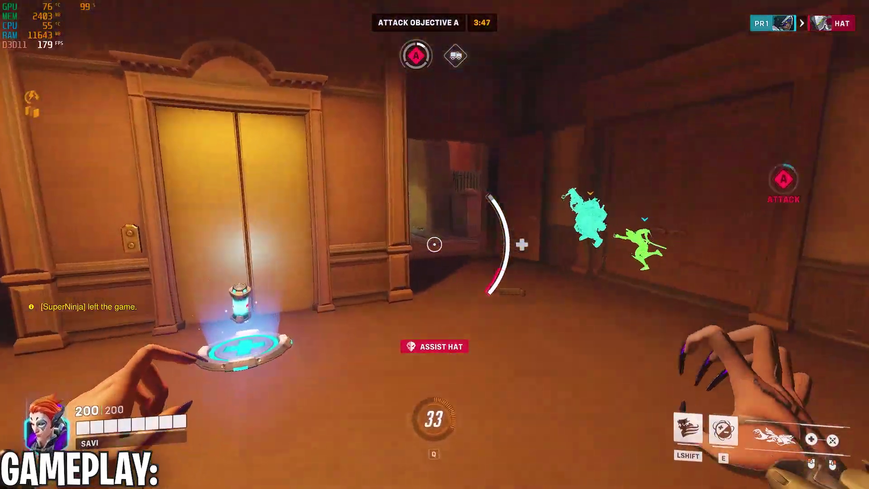
key(e)
key(w)
right_click(435, 244)
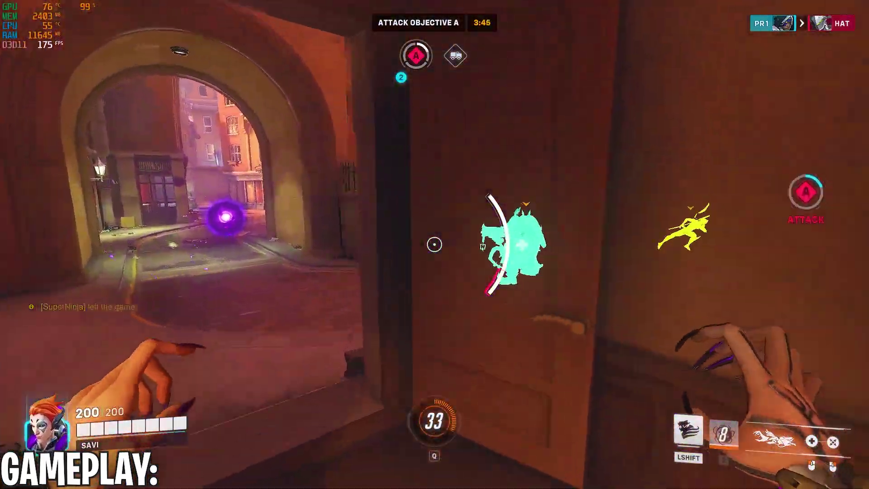
click(435, 245)
key(w)
click(435, 244)
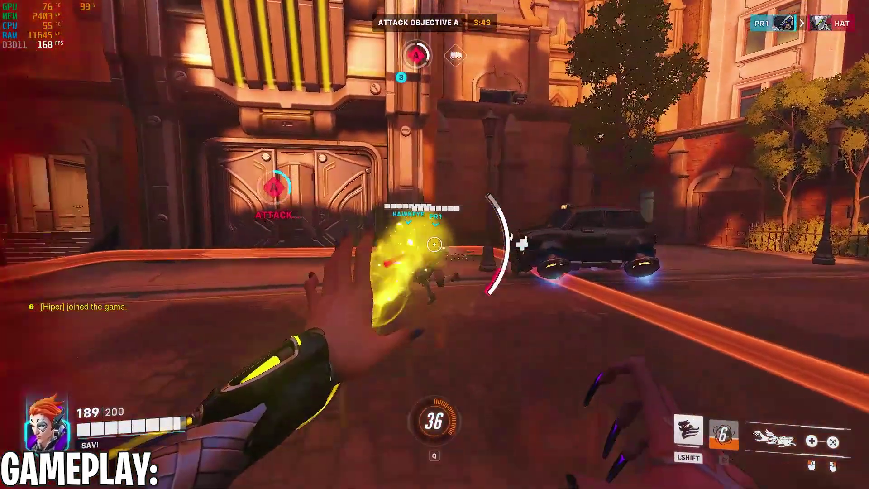
right_click(434, 245)
key(w)
click(435, 245)
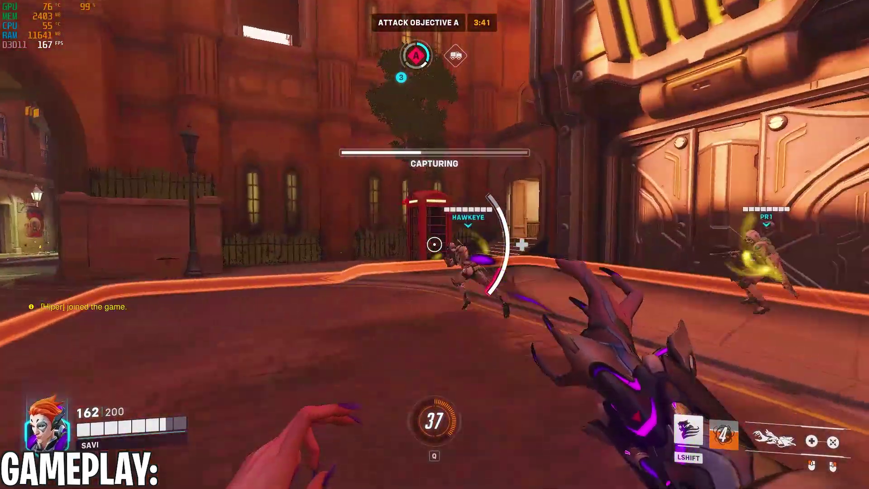
key(w)
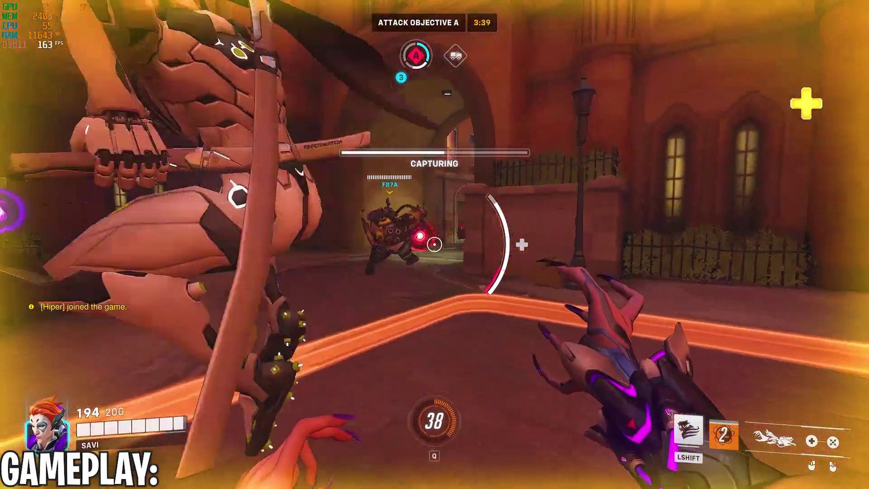
key(w)
key(e)
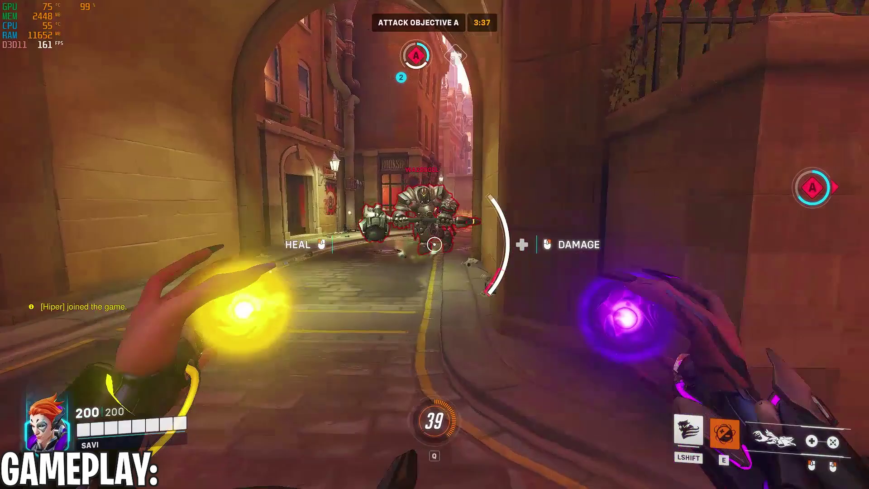
right_click(435, 244)
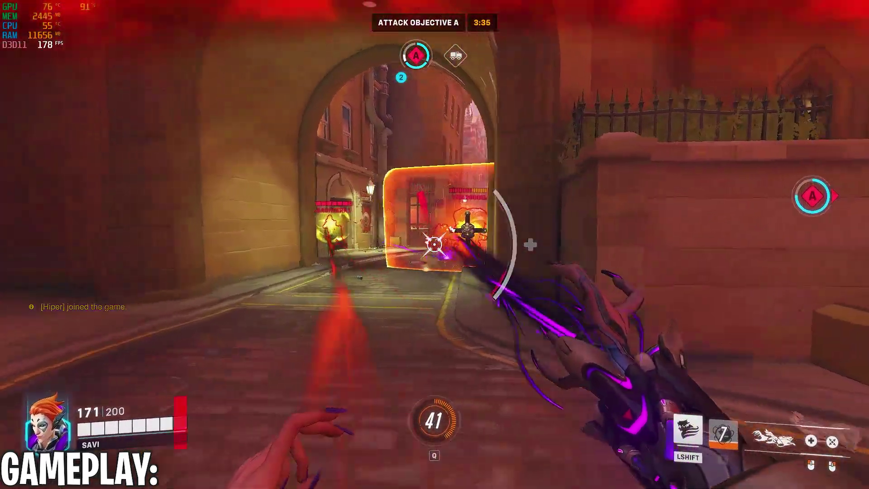
key(s)
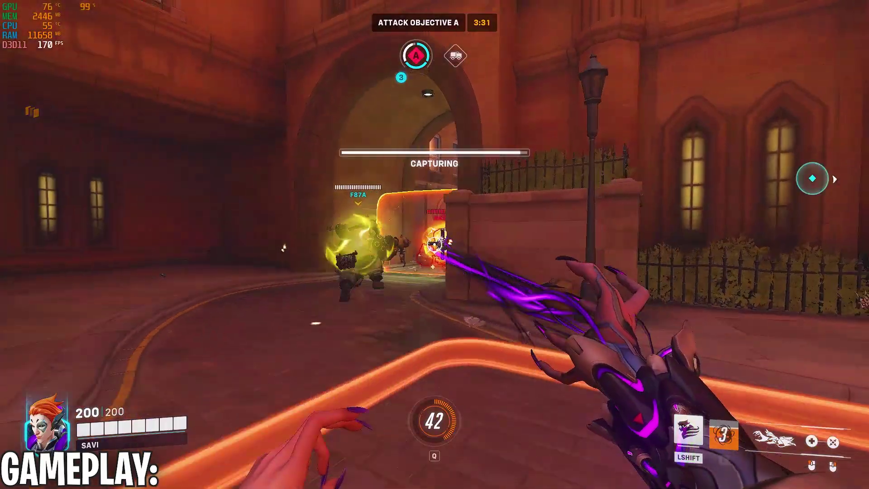
key(w)
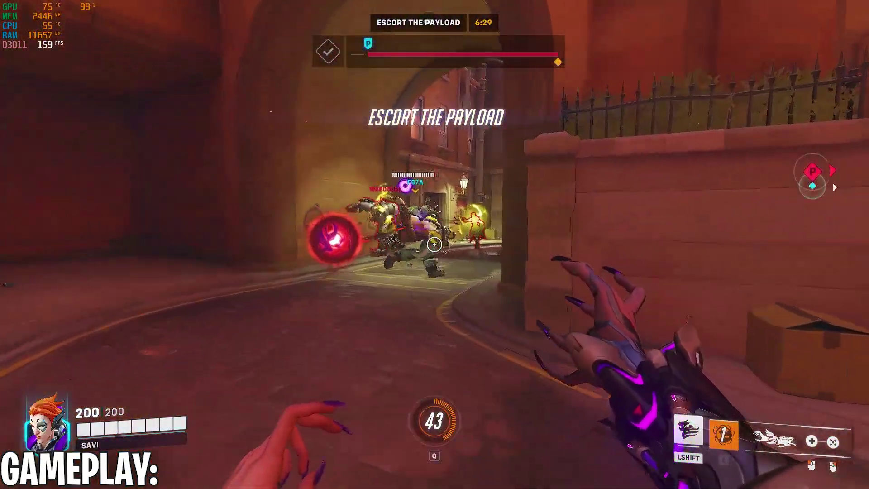
key(e)
right_click(434, 245)
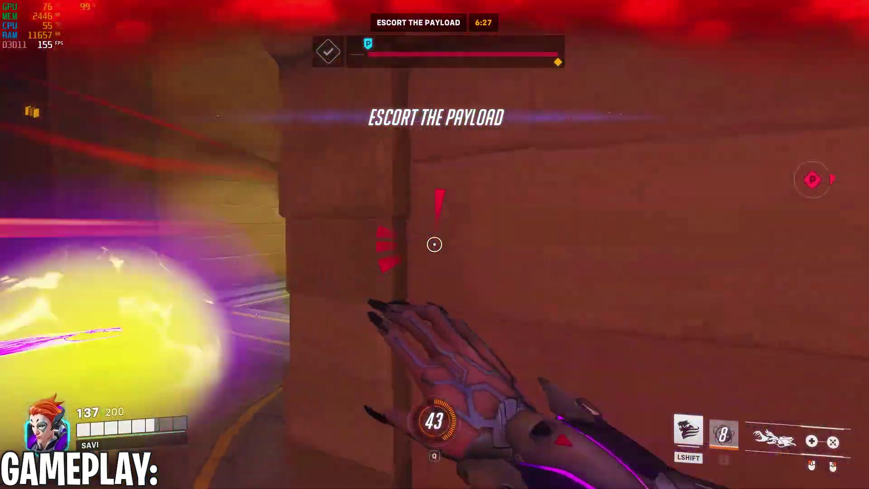
right_click(434, 244)
key(s)
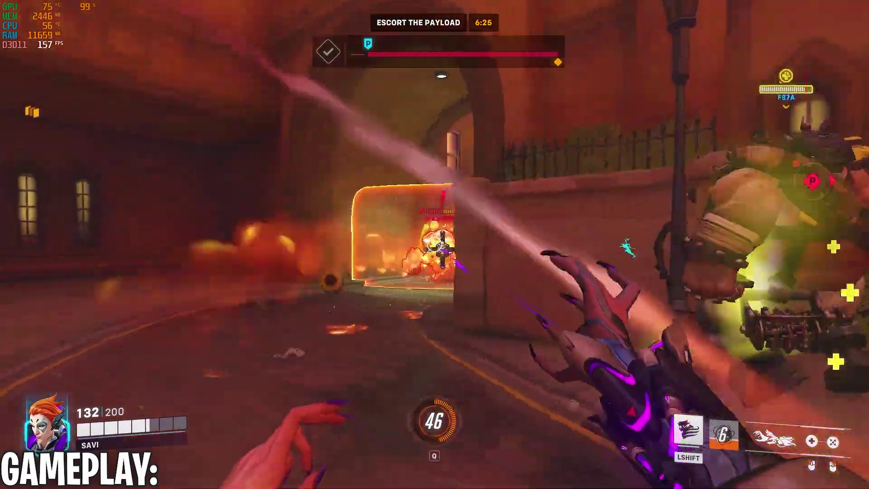
click(434, 245)
key(s)
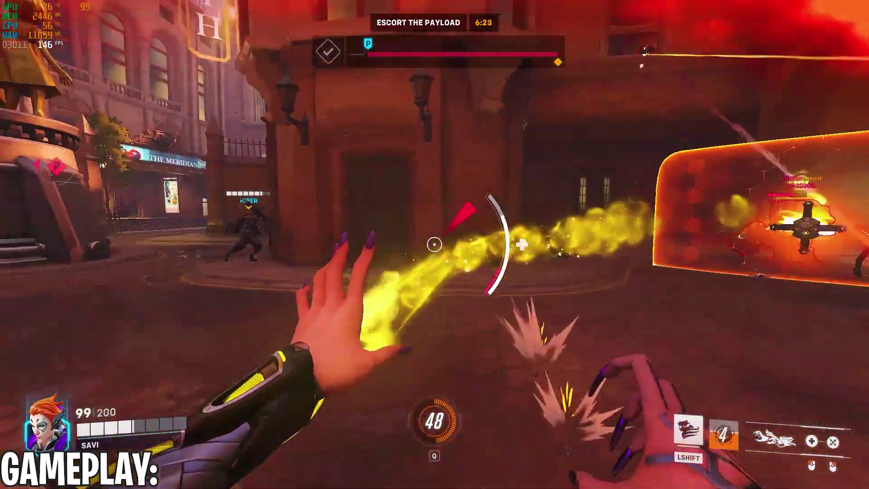
key(s)
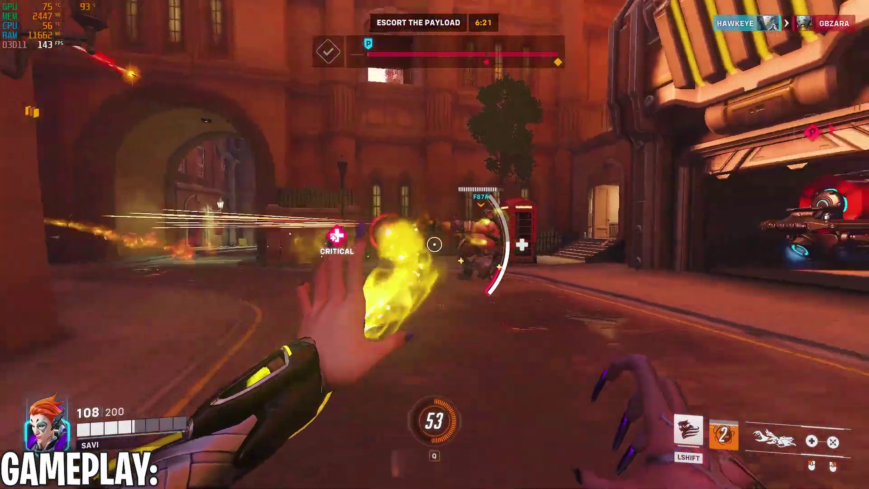
drag(434, 245, 434, 244)
key(e)
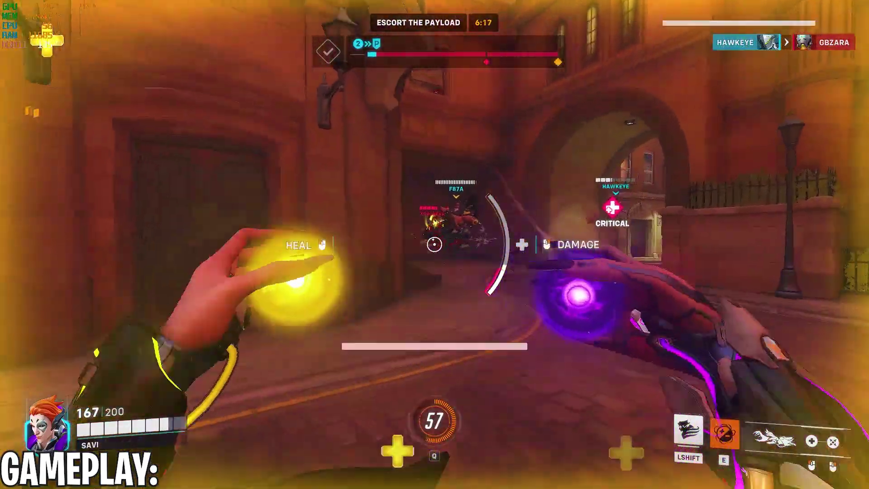
right_click(434, 245)
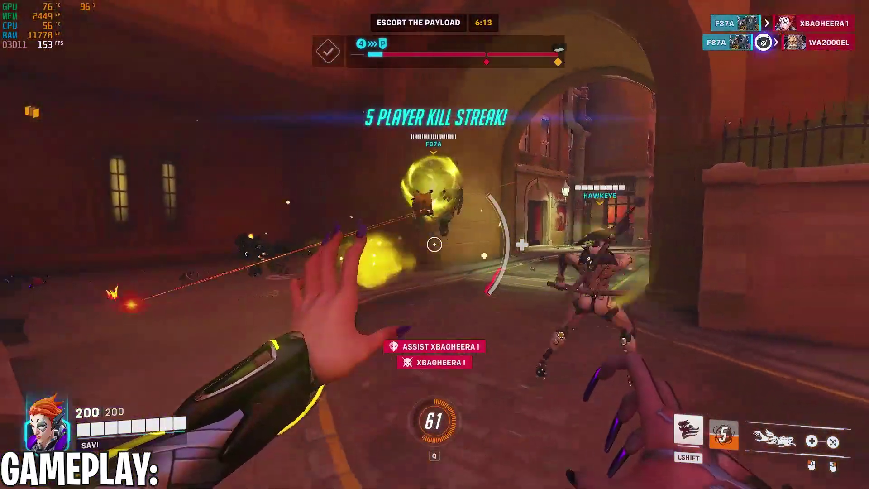
key(w)
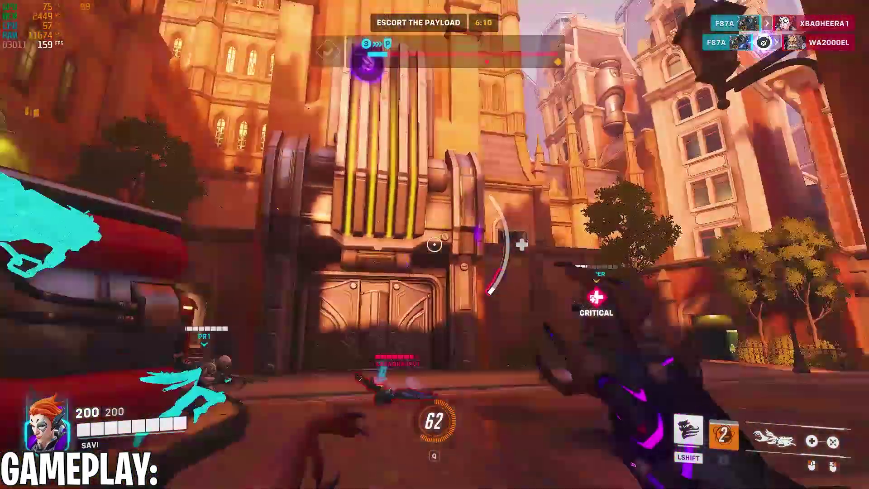
right_click(434, 244)
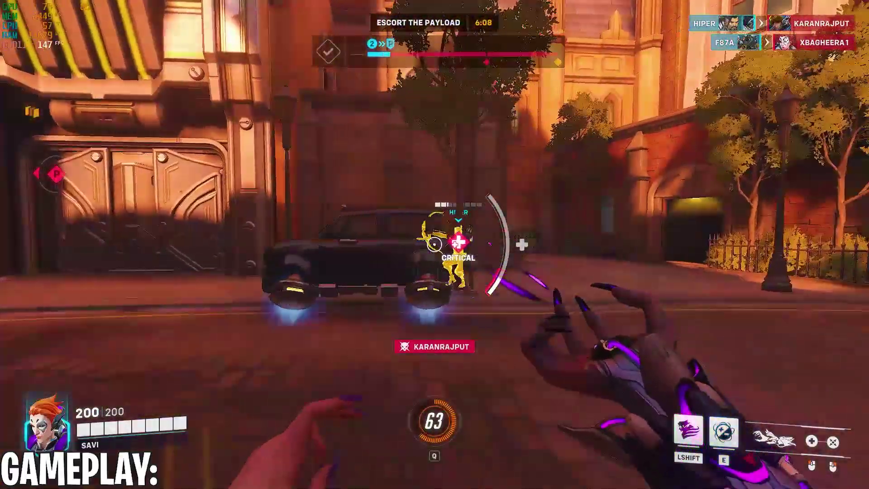
click(434, 244)
drag(434, 244, 434, 245)
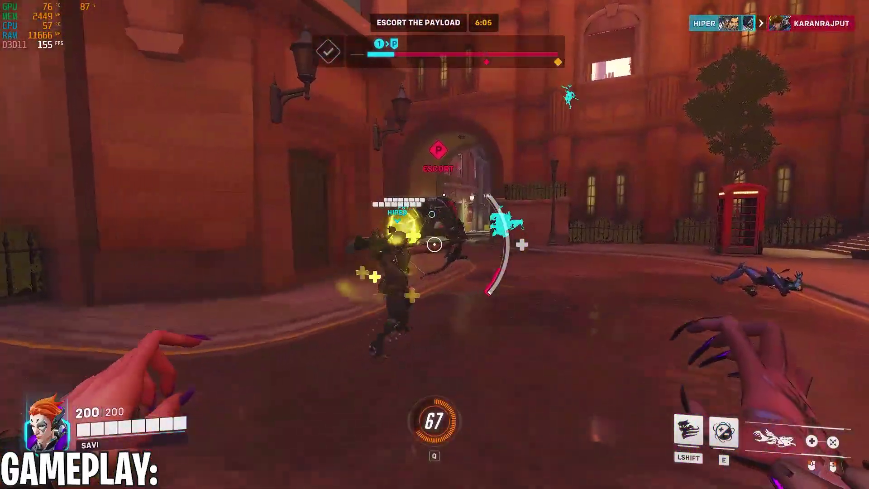
key(e)
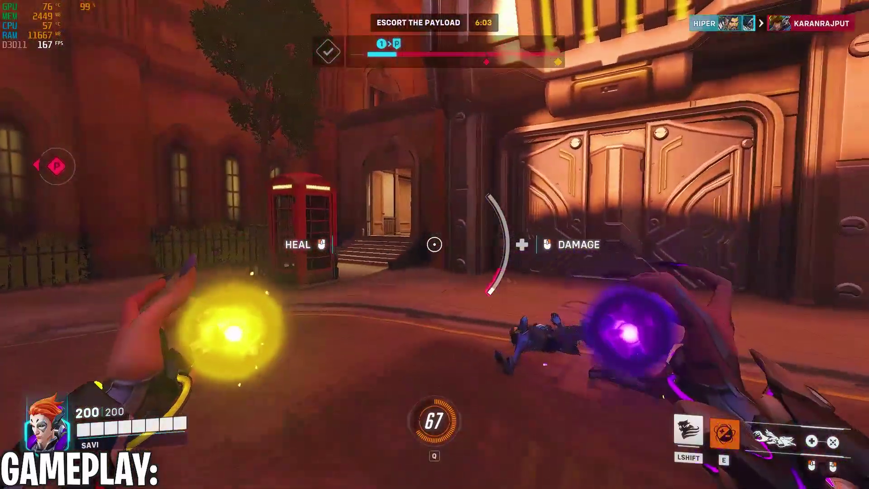